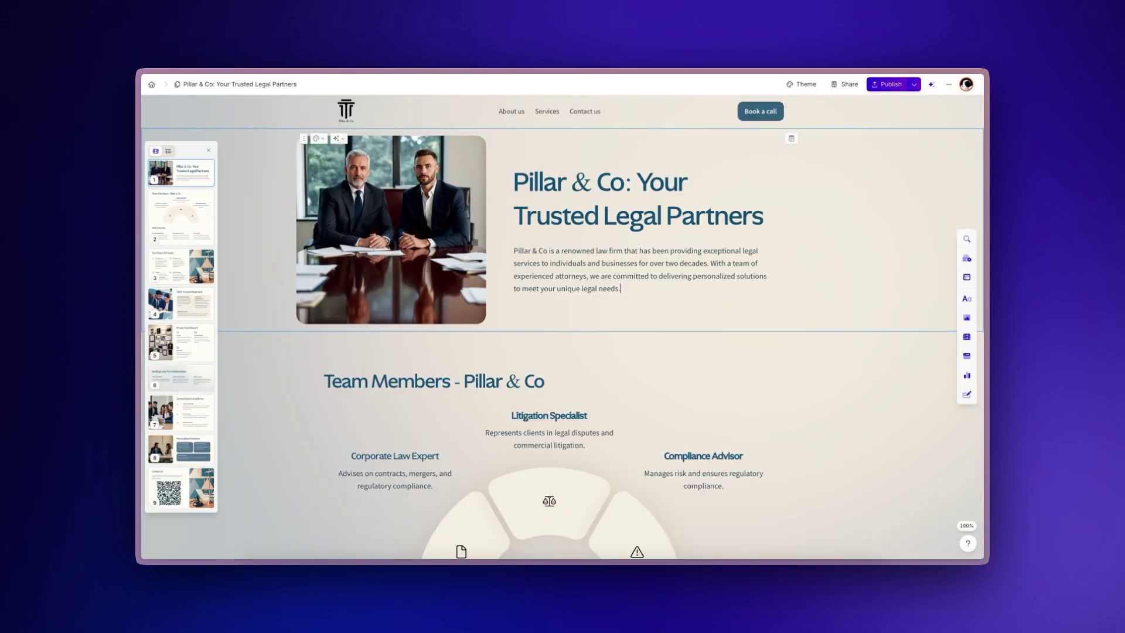
pyautogui.scroll(-3, 549, 334)
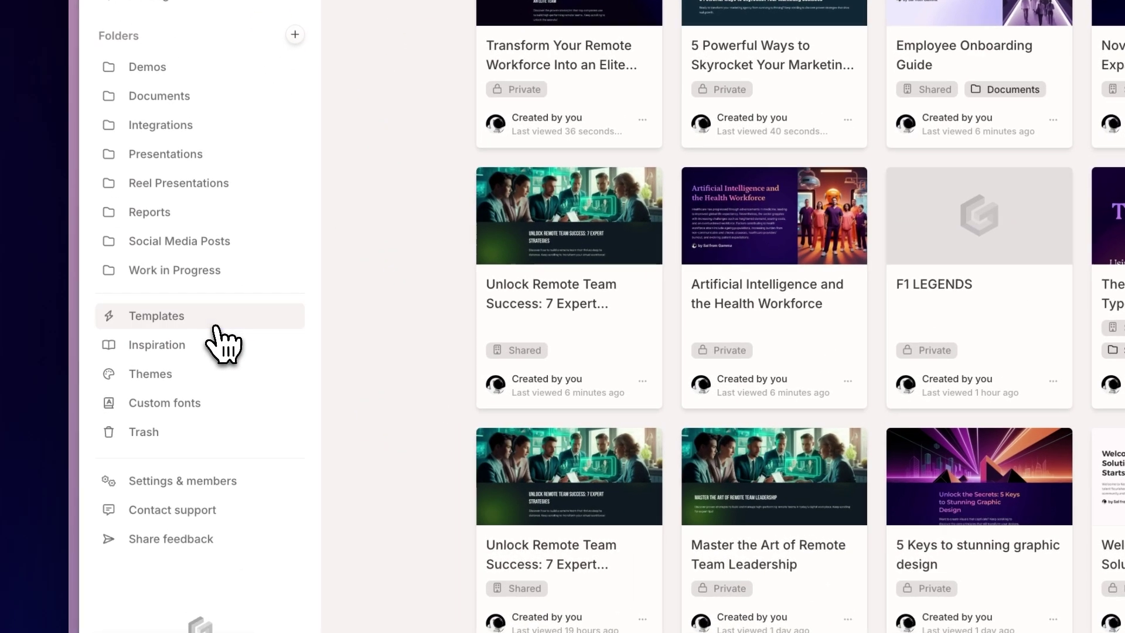
# Preview the Launch Briefing template in the Atmosphere theme and start a new gamma from it.
pyautogui.click(216, 330)
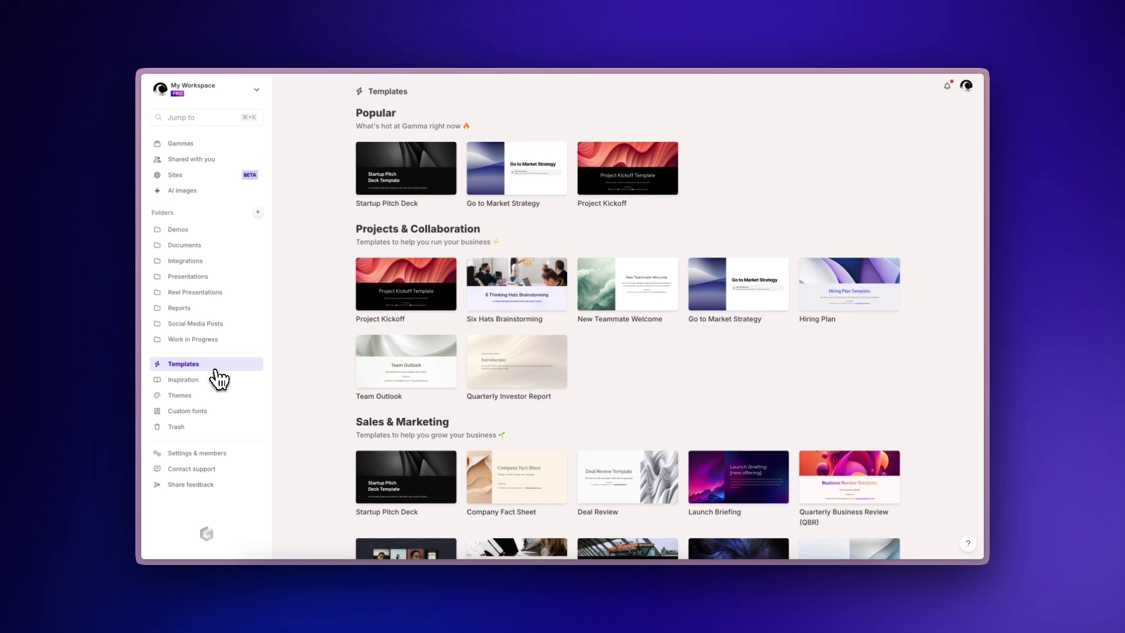
pyautogui.scroll(-2, 615, 352)
pyautogui.click(776, 360)
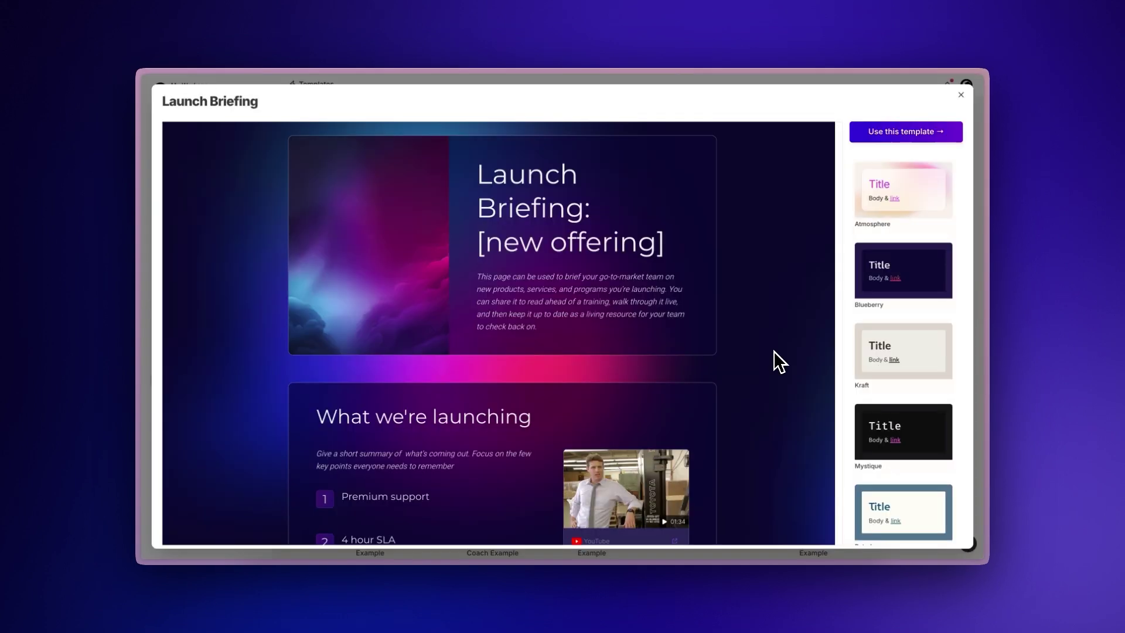
pyautogui.scroll(-5, 774, 350)
pyautogui.scroll(-5, 774, 350)
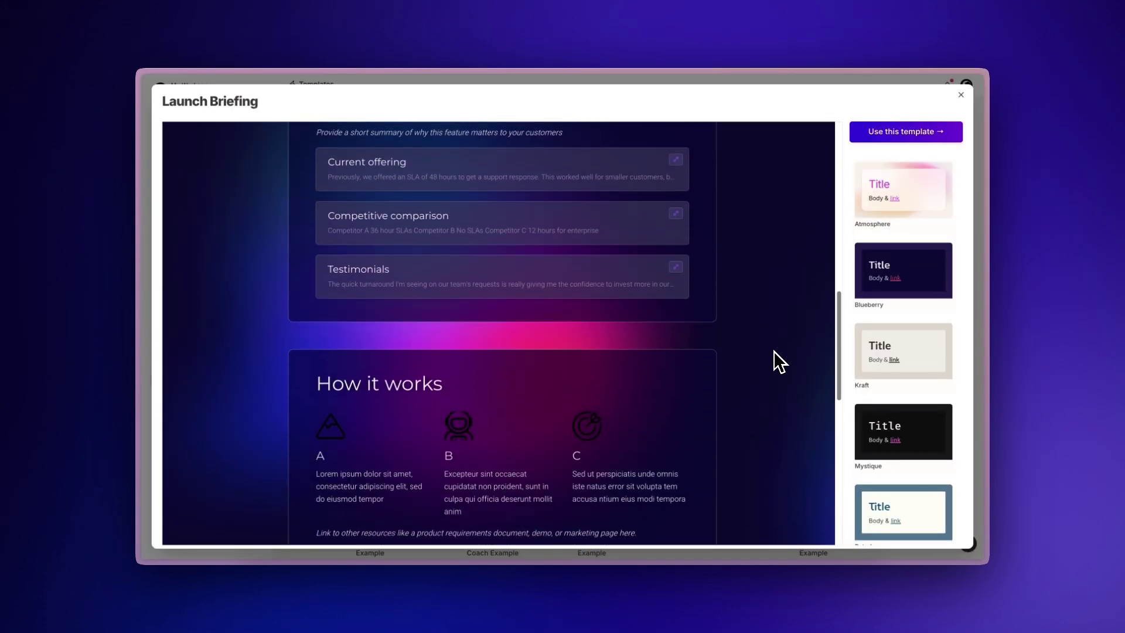
pyautogui.scroll(-1, 773, 351)
pyautogui.scroll(-5, 773, 351)
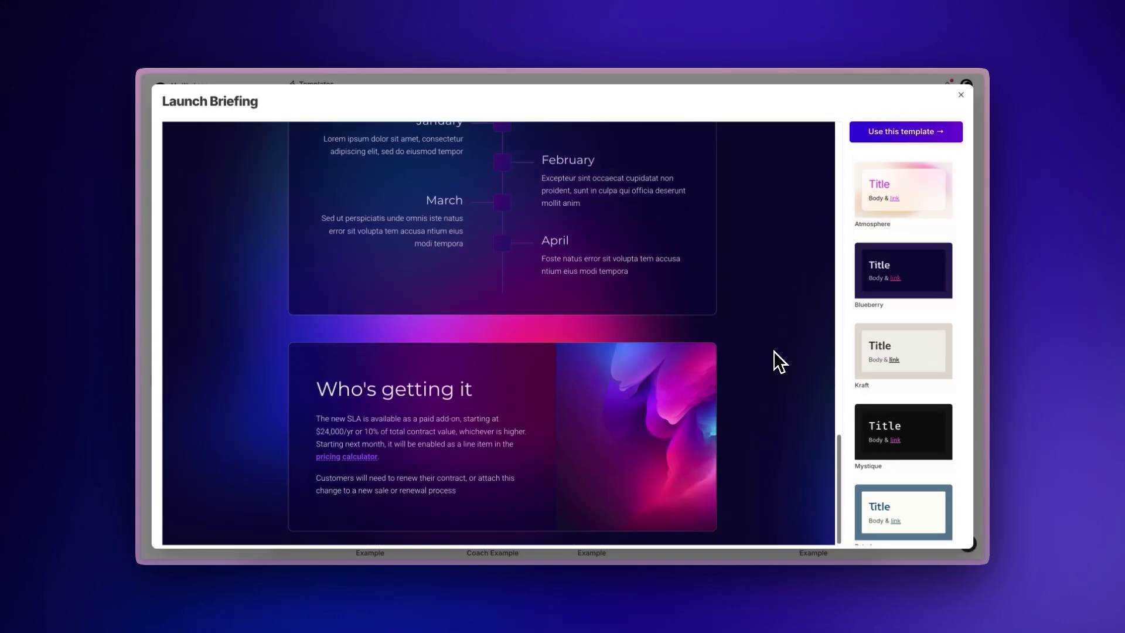
pyautogui.click(939, 202)
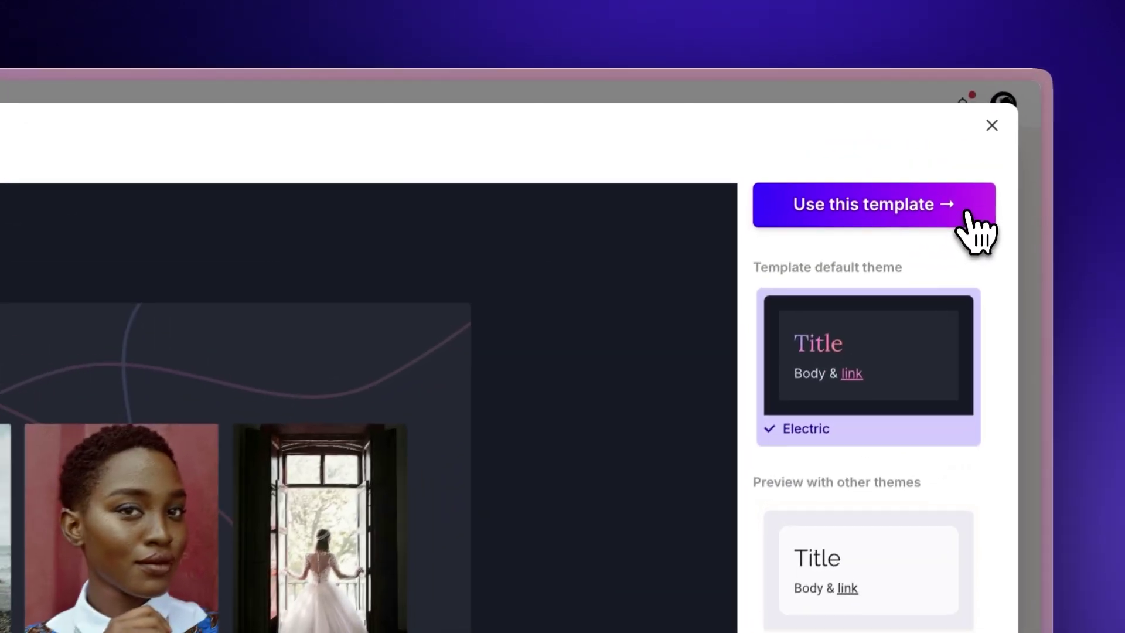
pyautogui.click(969, 214)
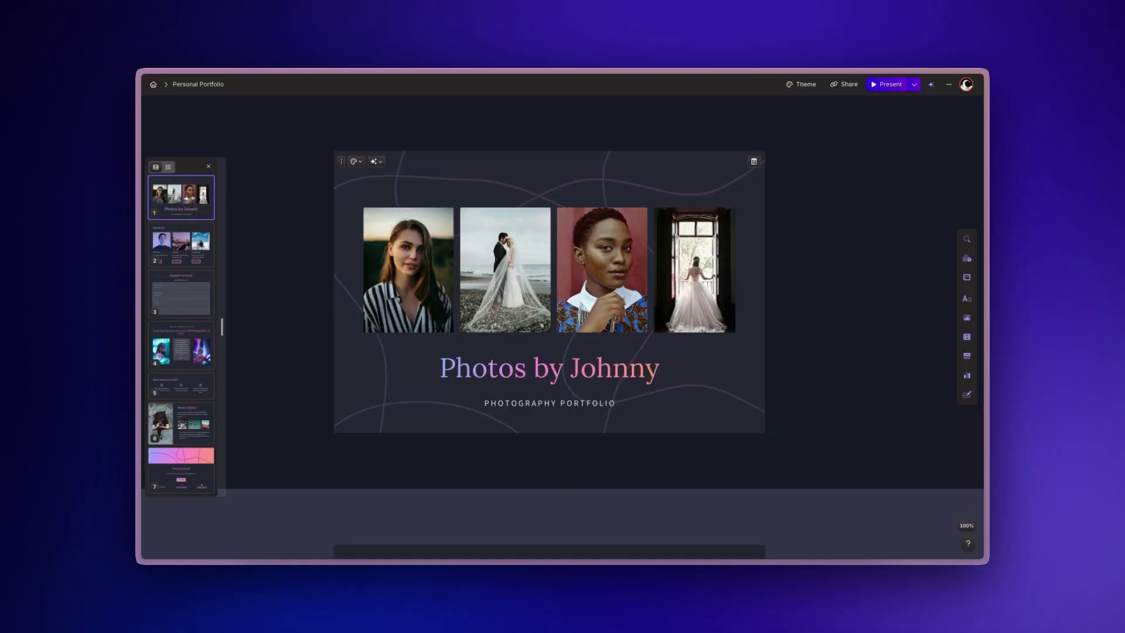
pyautogui.scroll(-5, 562, 308)
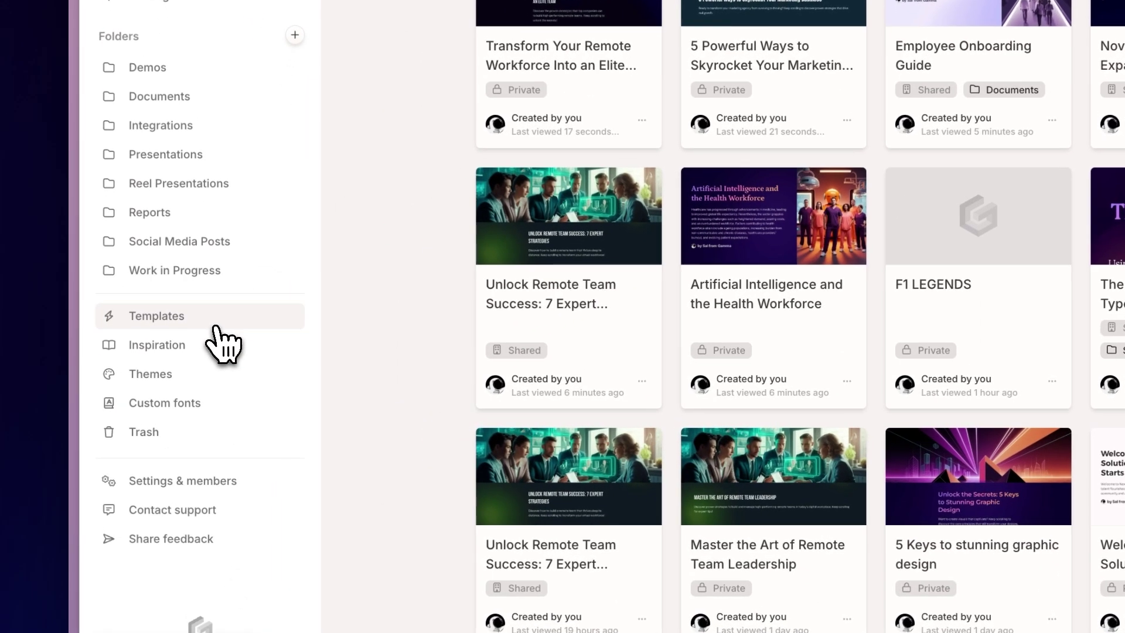
# Browse the template gallery and preview the Project Kickoff template.
pyautogui.click(216, 329)
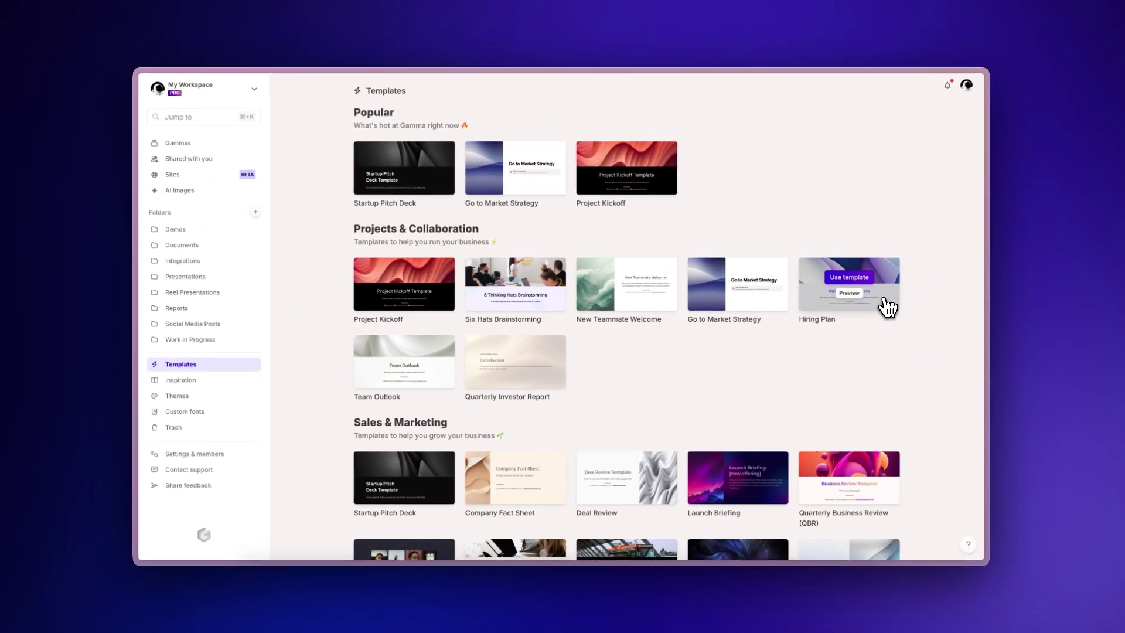
pyautogui.scroll(-5, 884, 305)
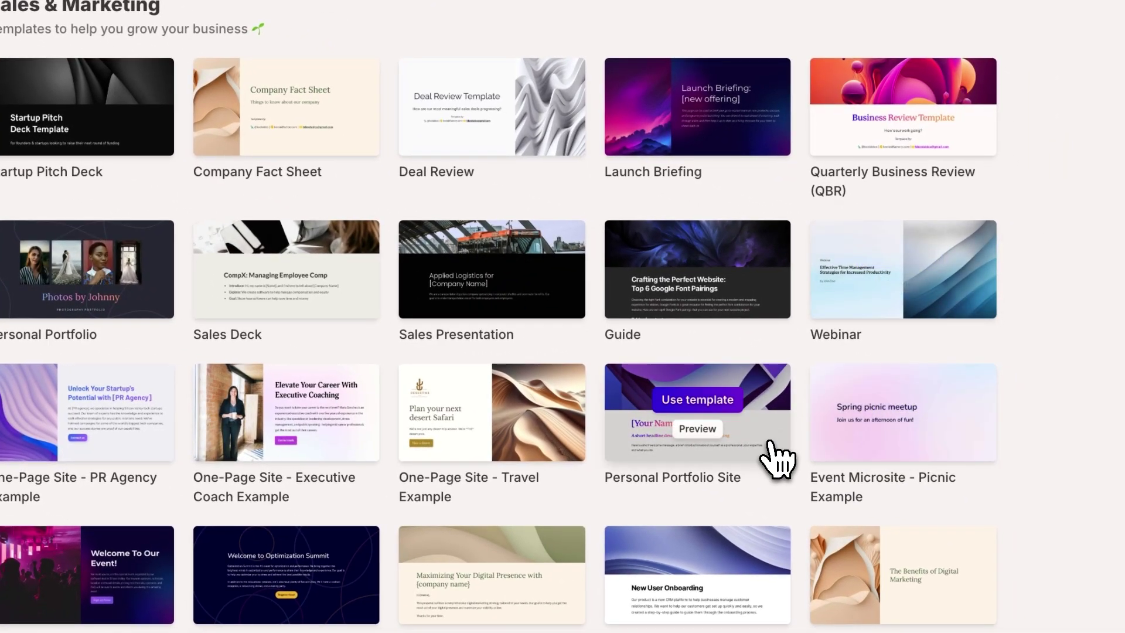
pyautogui.moveTo(533, 302)
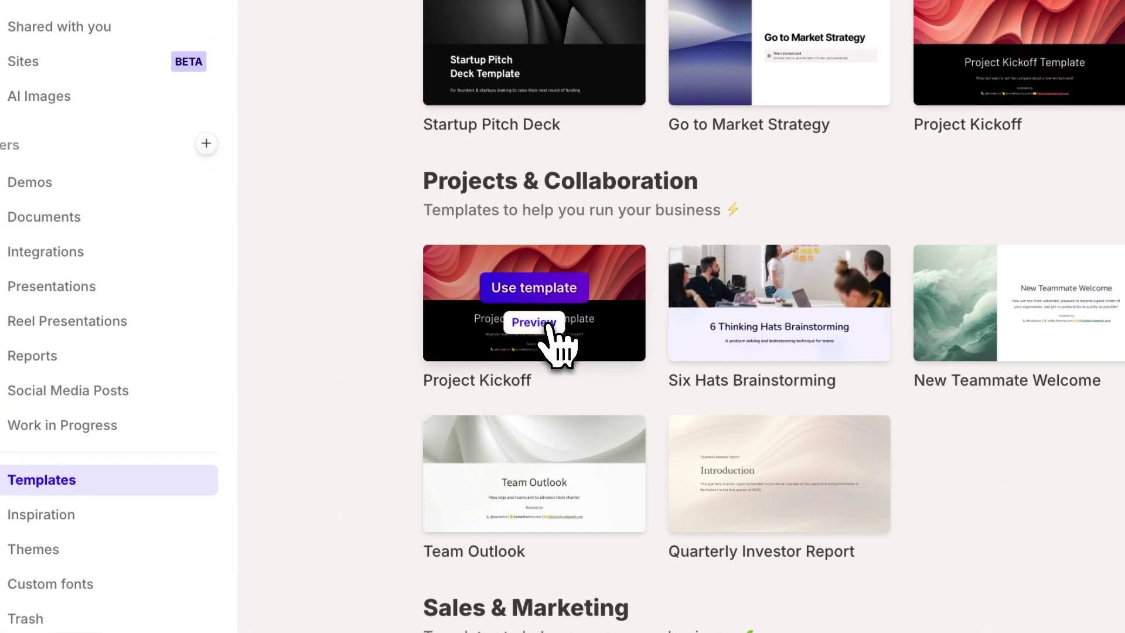
pyautogui.click(551, 327)
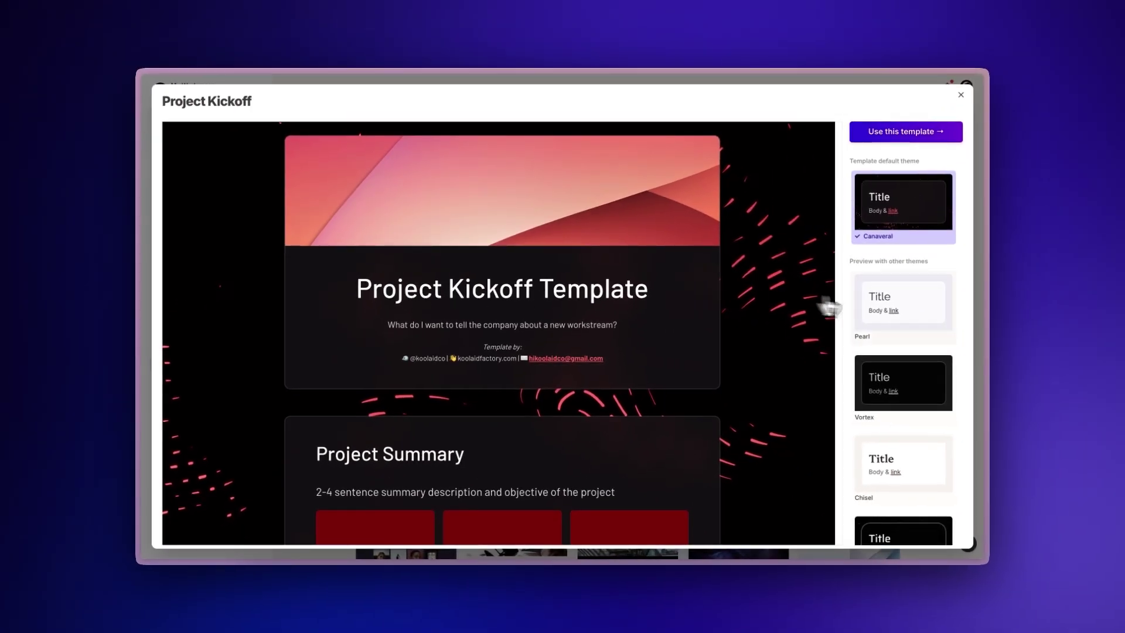
# Try the Pearl, Vortex, Chisel, Stardust and Seafoam themes on the Project Kickoff preview.
pyautogui.click(901, 314)
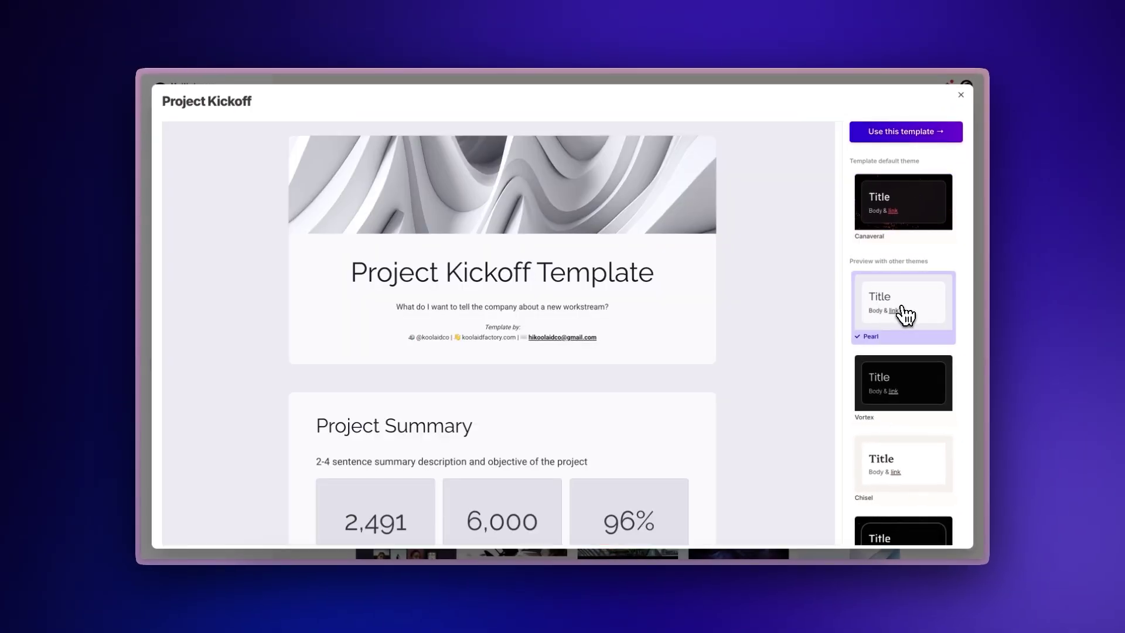
pyautogui.click(905, 388)
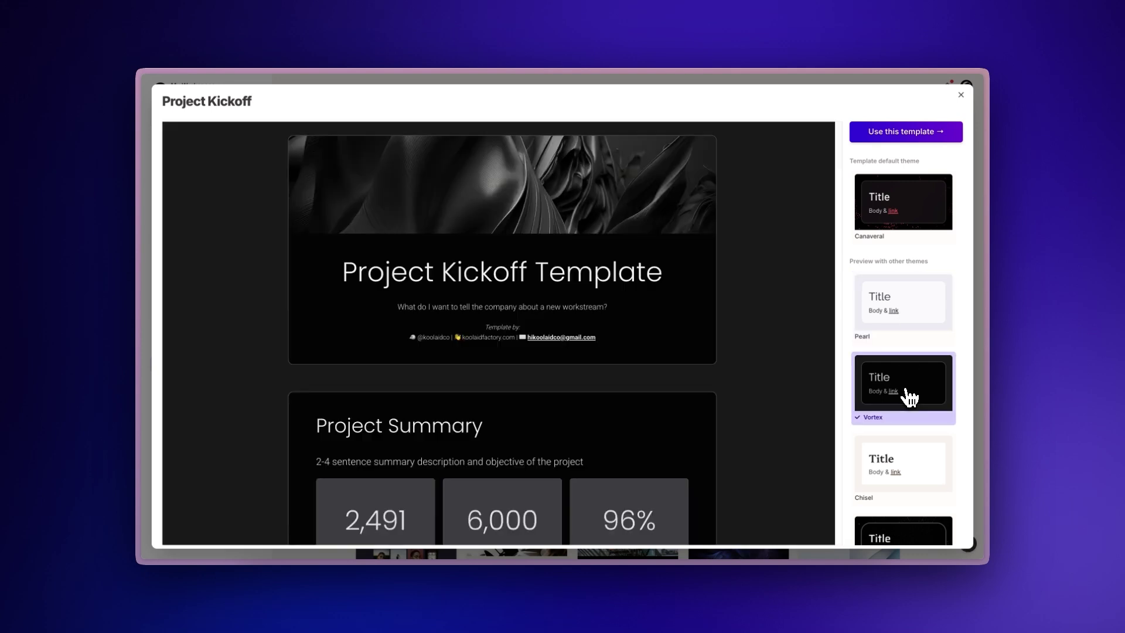
pyautogui.click(909, 472)
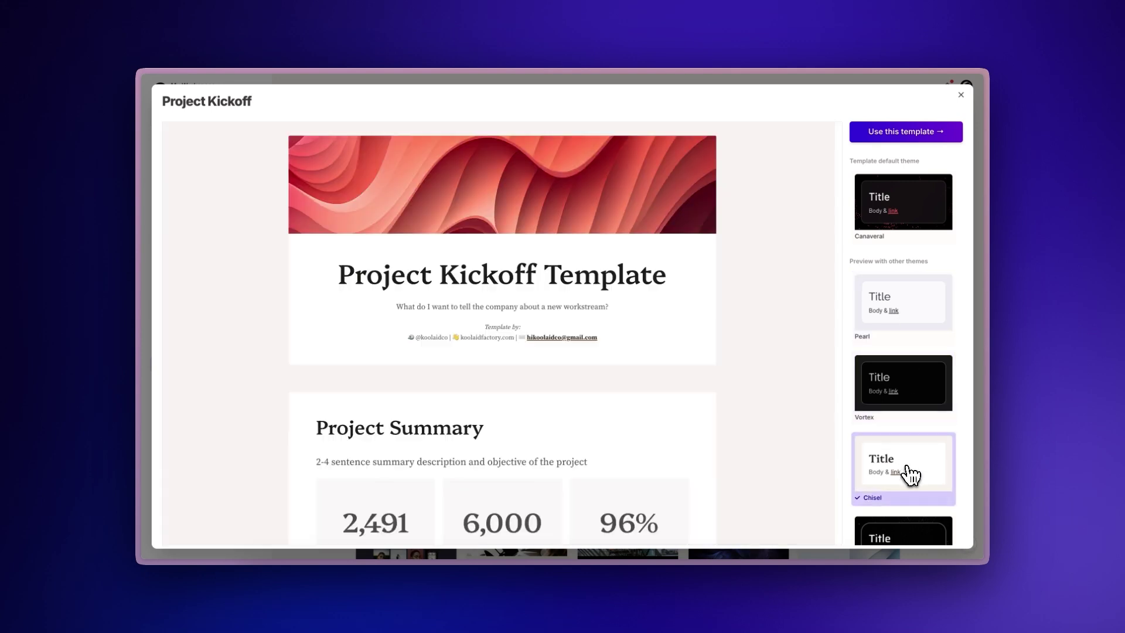
pyautogui.scroll(-3, 909, 474)
pyautogui.click(910, 330)
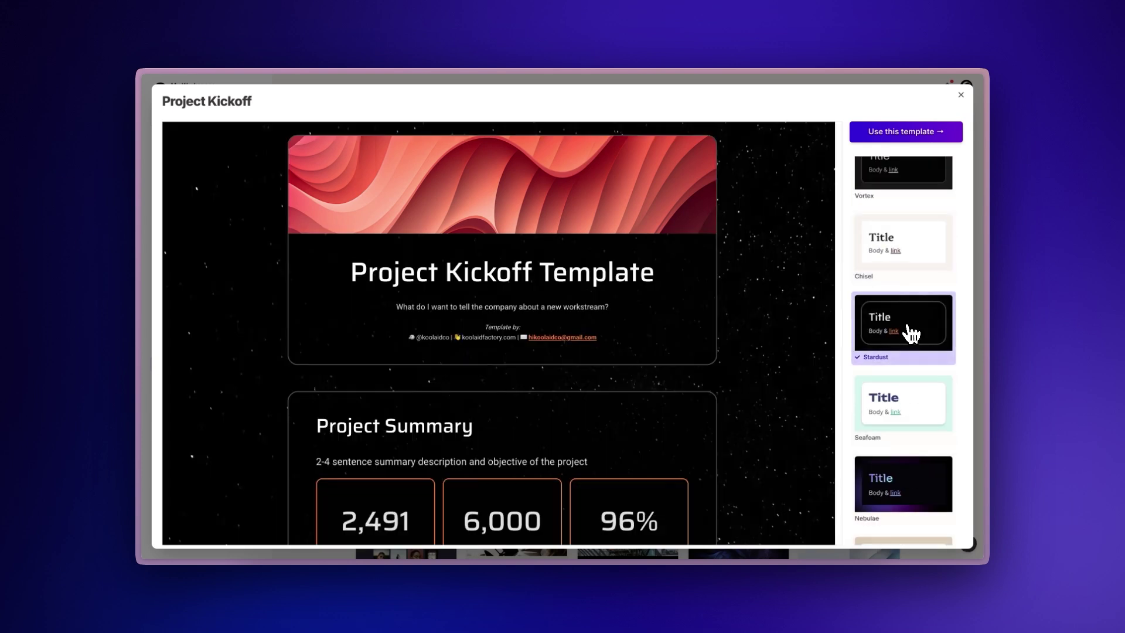
pyautogui.click(915, 403)
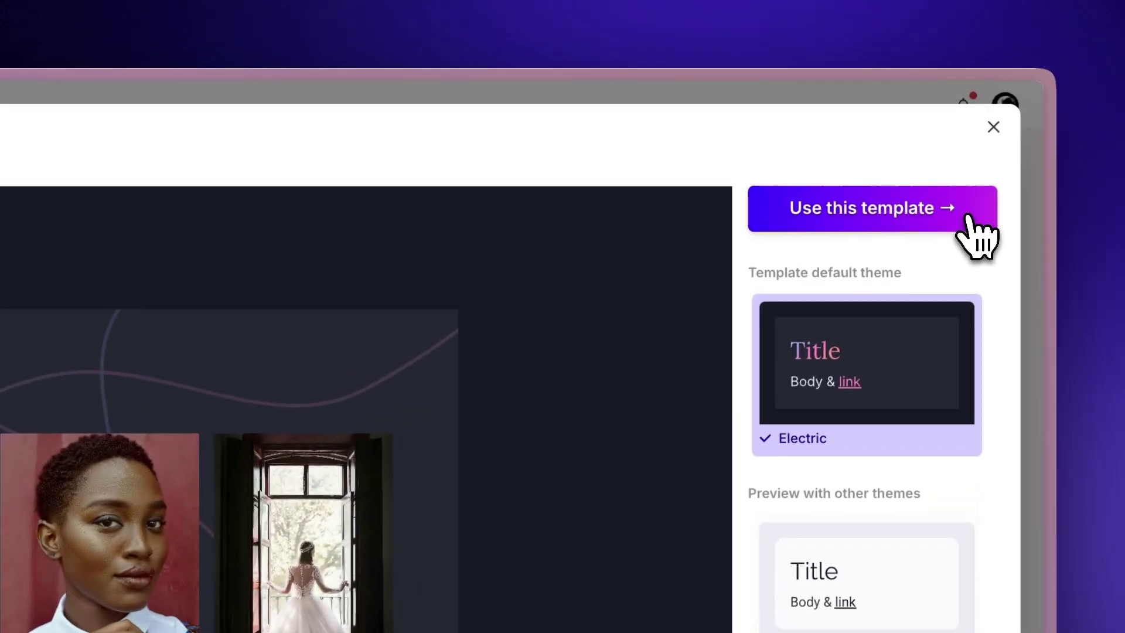
# Create the Personal Portfolio gamma from the template and bring up its theme gallery.
pyautogui.click(966, 220)
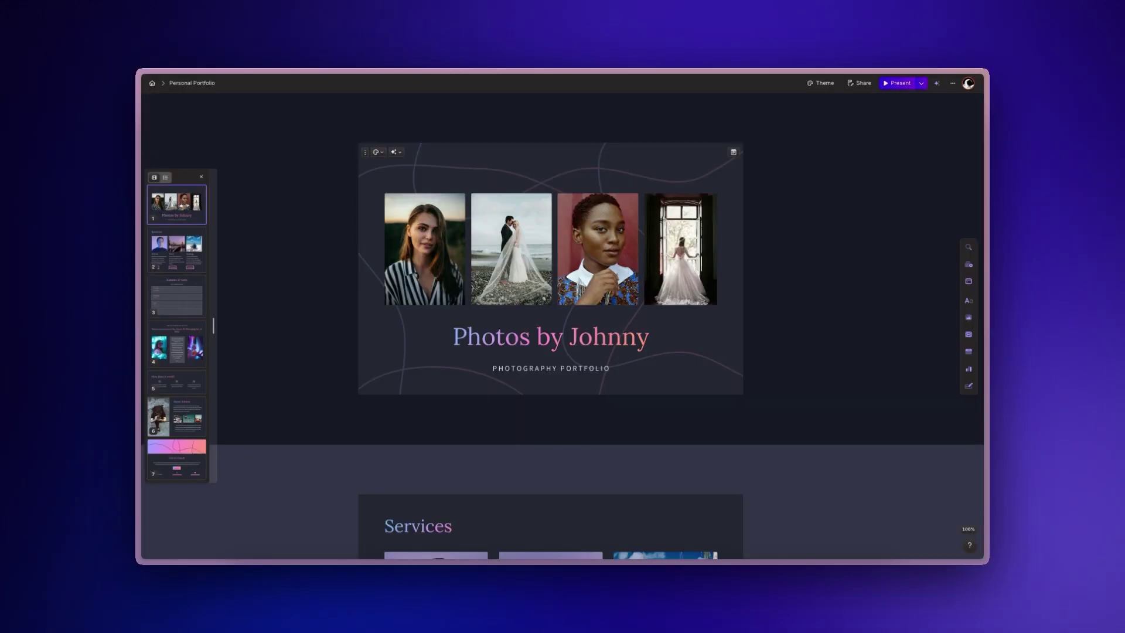
pyautogui.scroll(-3, 562, 335)
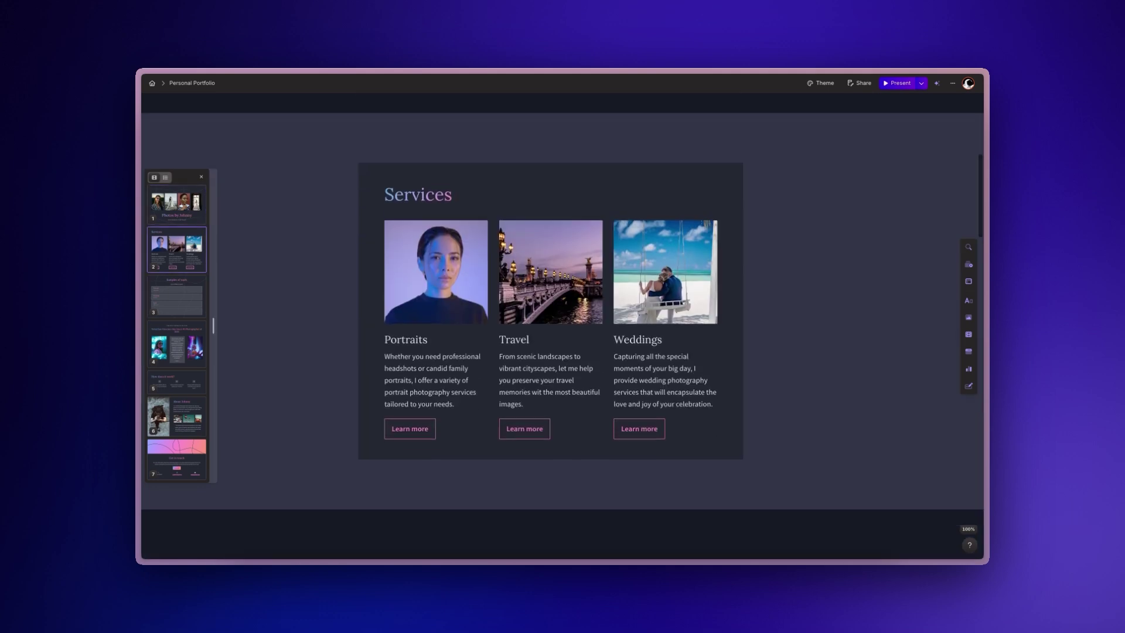
pyautogui.scroll(-3, 562, 334)
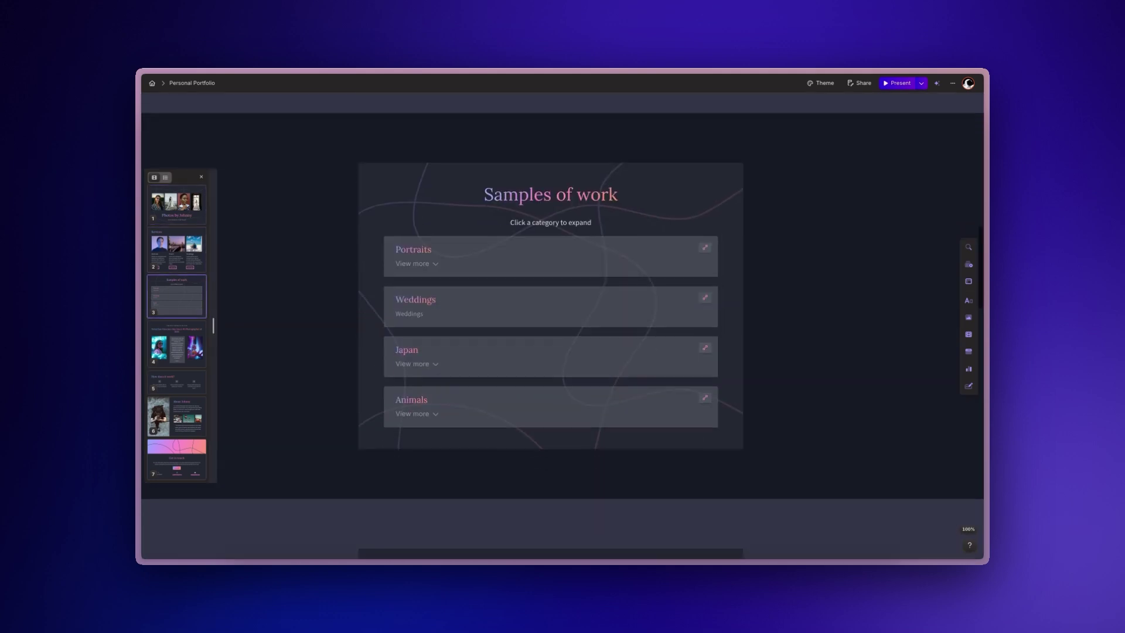
pyautogui.scroll(-3, 562, 317)
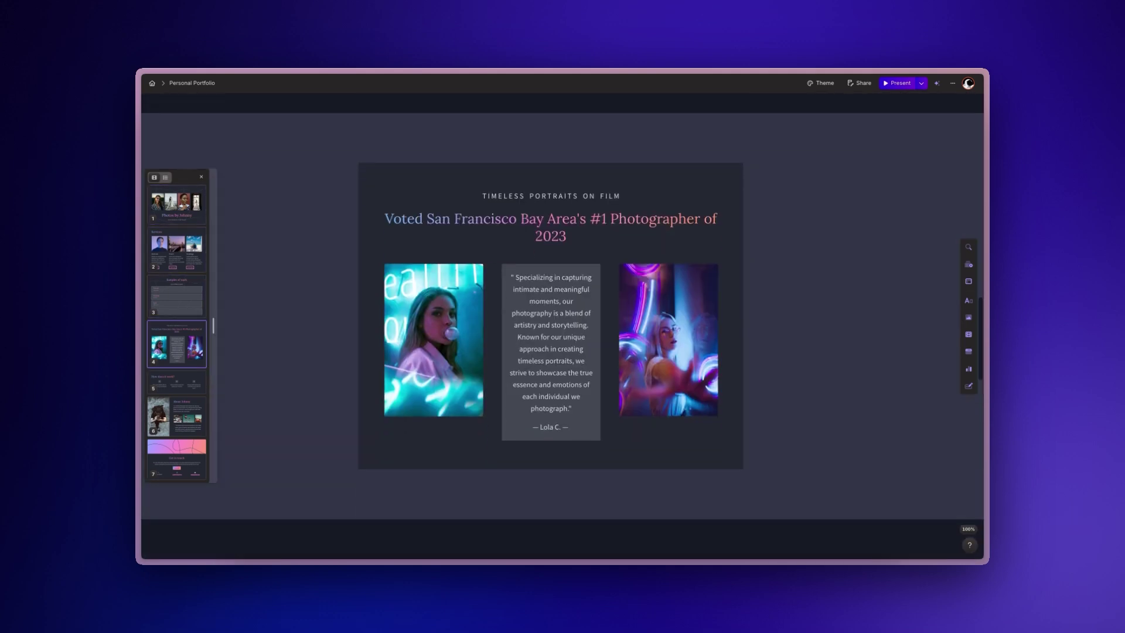
pyautogui.scroll(-3, 550, 351)
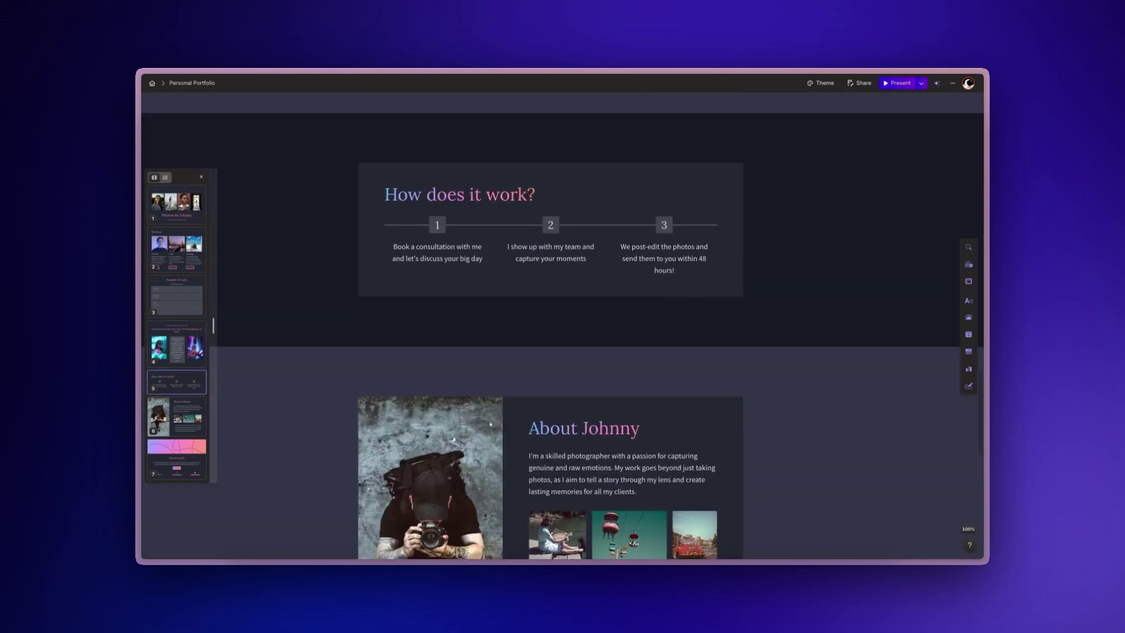
pyautogui.scroll(-3, 562, 334)
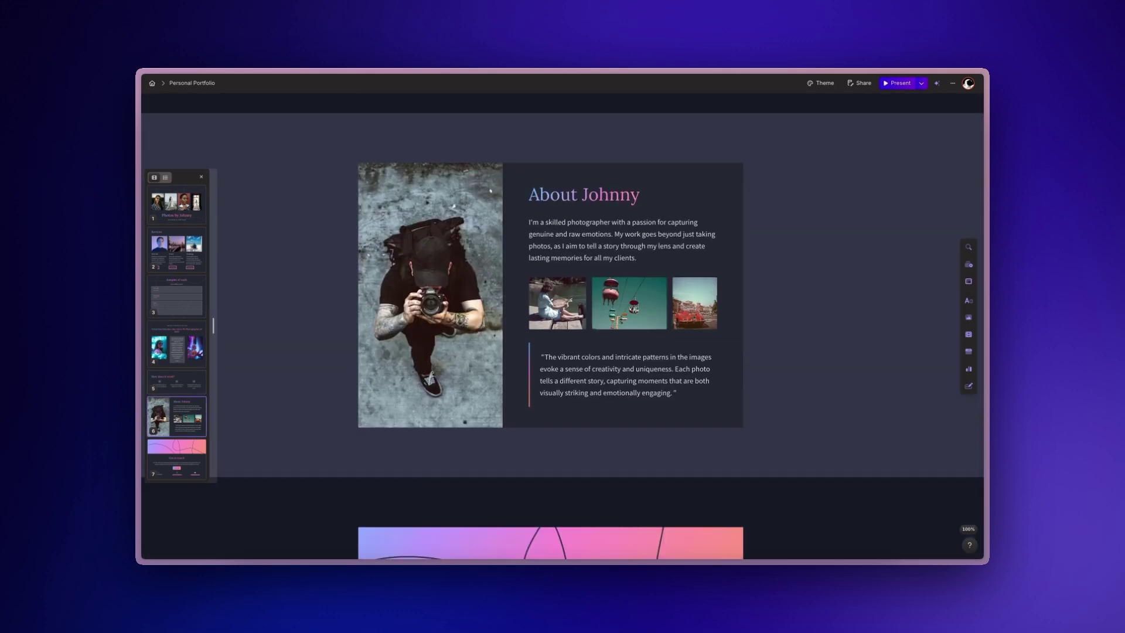
pyautogui.scroll(-3, 562, 334)
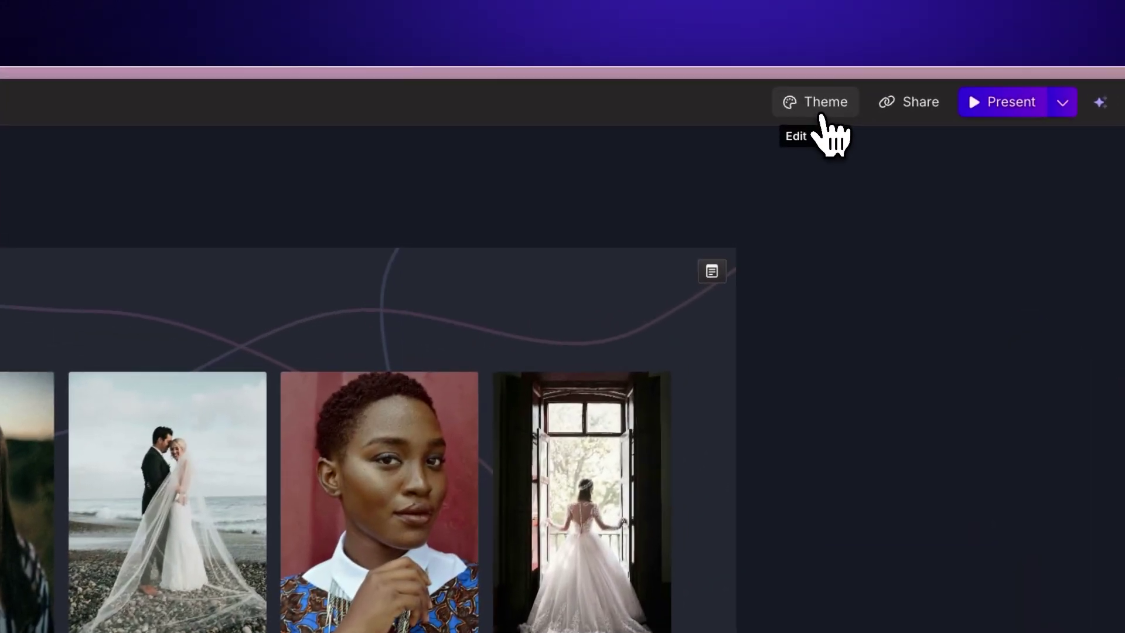
pyautogui.click(821, 112)
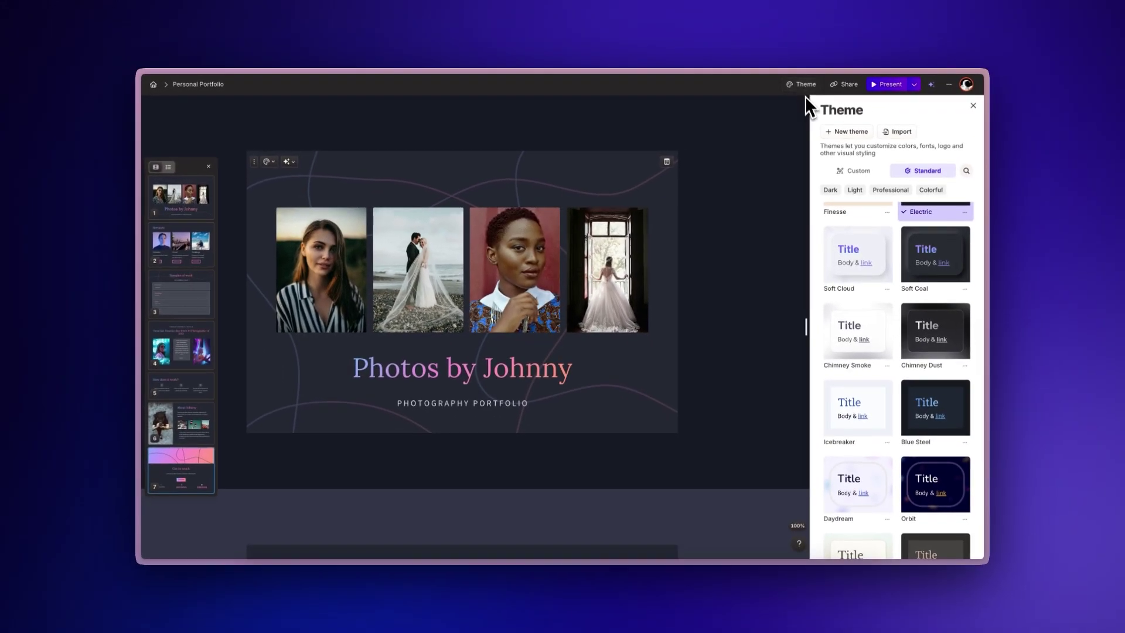
# Try the Soft Cloud, Chimney Dust and Icebreaker themes on the portfolio.
pyautogui.click(876, 261)
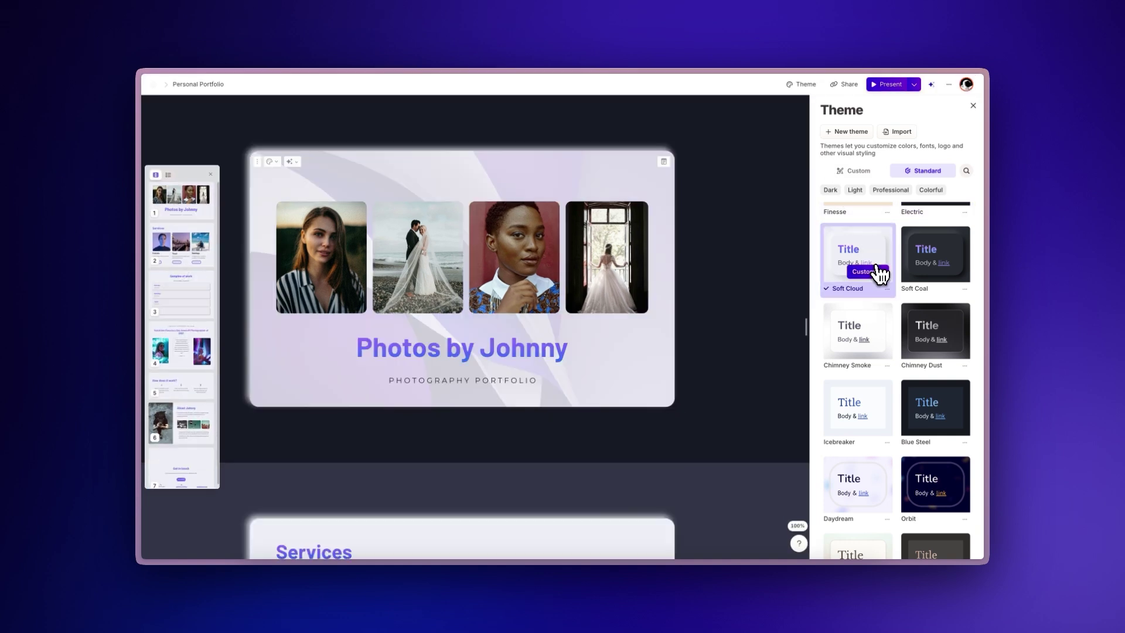
pyautogui.click(929, 331)
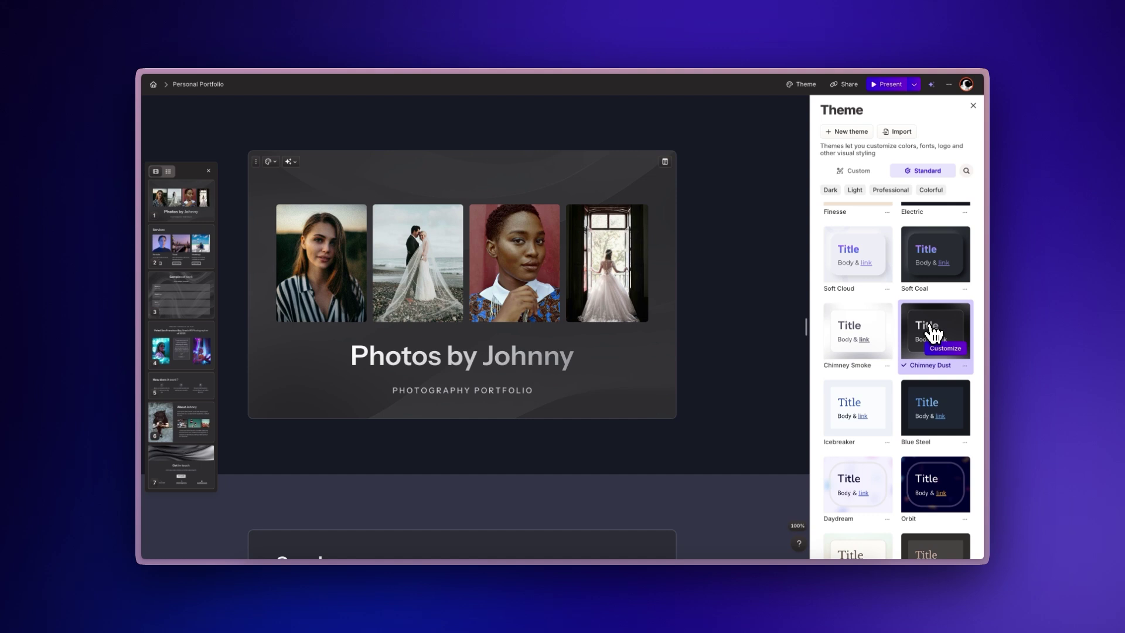
pyautogui.click(877, 411)
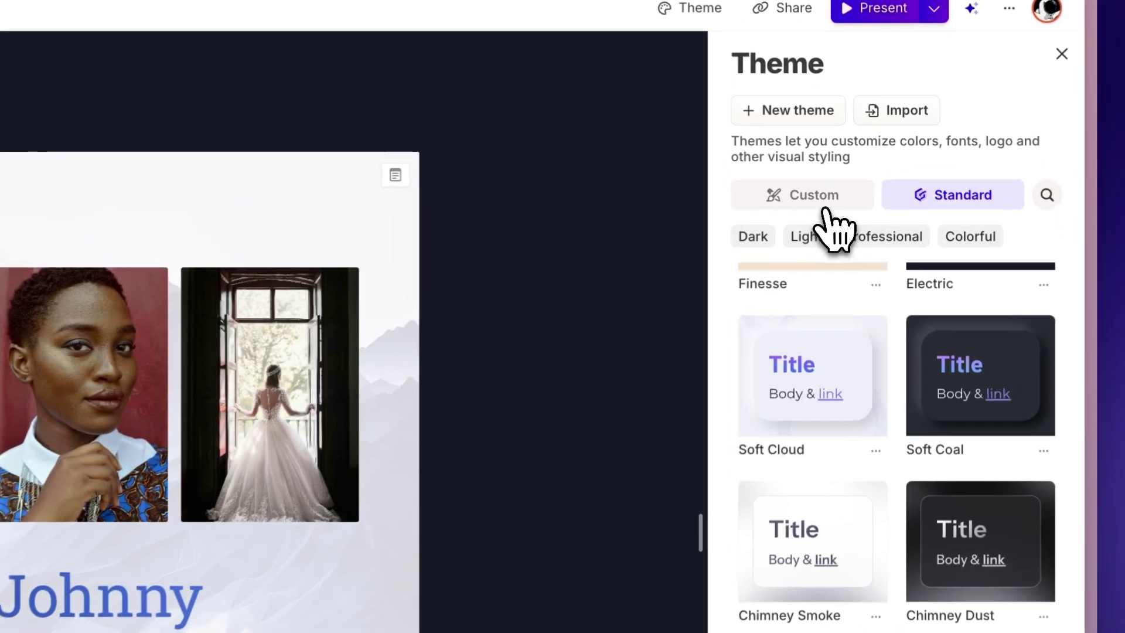
# From the custom themes, try Anton Typography, Carousels design and Elegant blue.
pyautogui.click(823, 210)
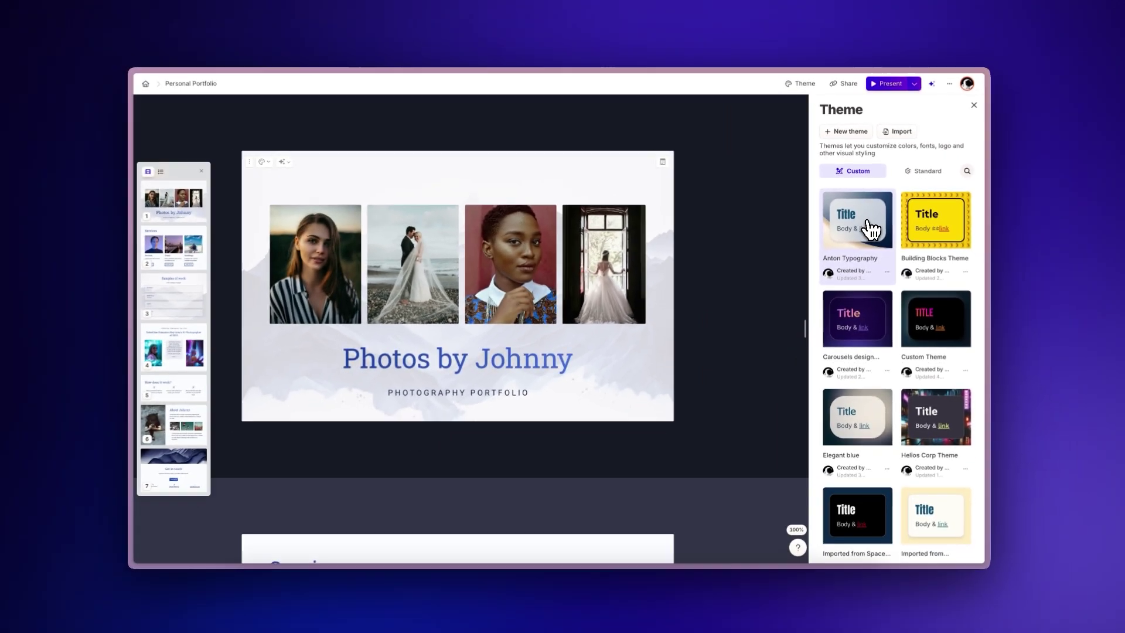
pyautogui.click(870, 228)
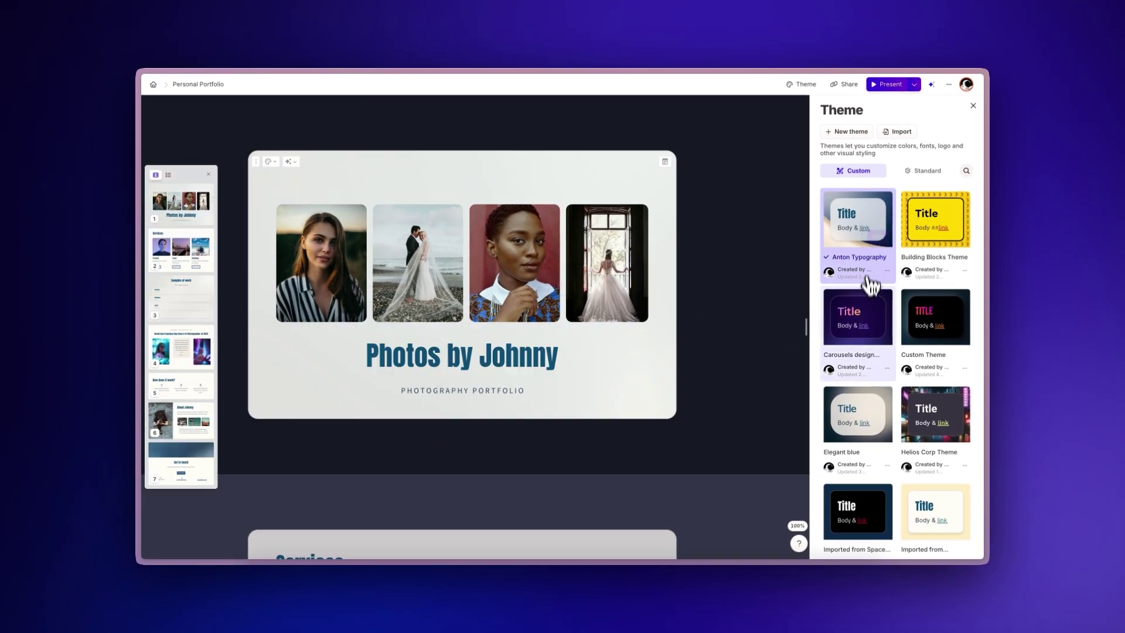
pyautogui.click(869, 312)
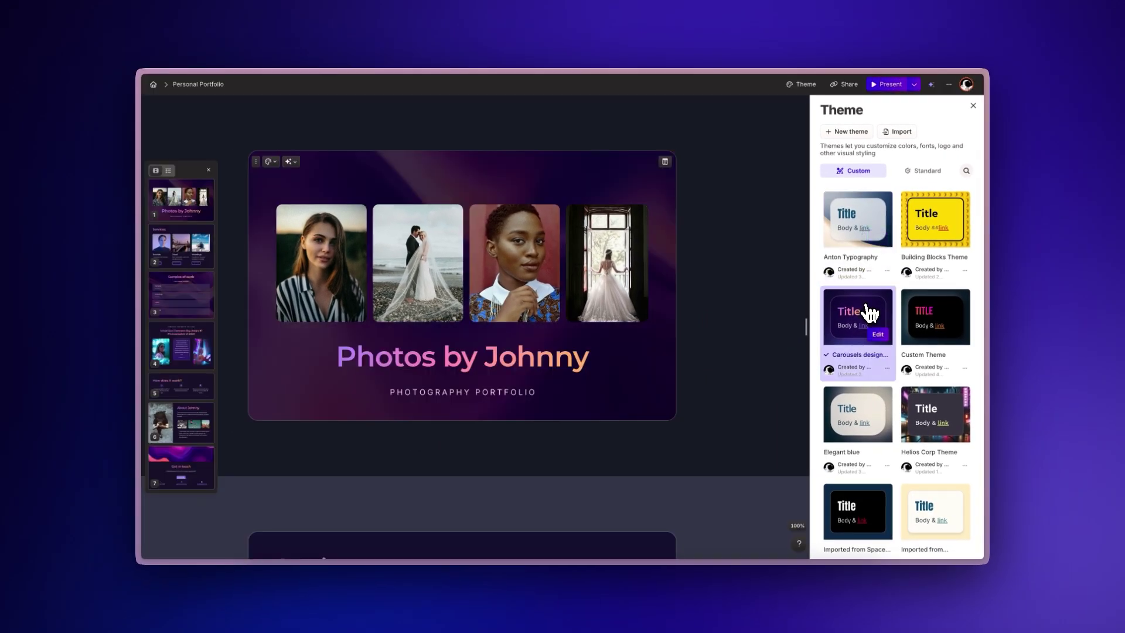
pyautogui.click(870, 411)
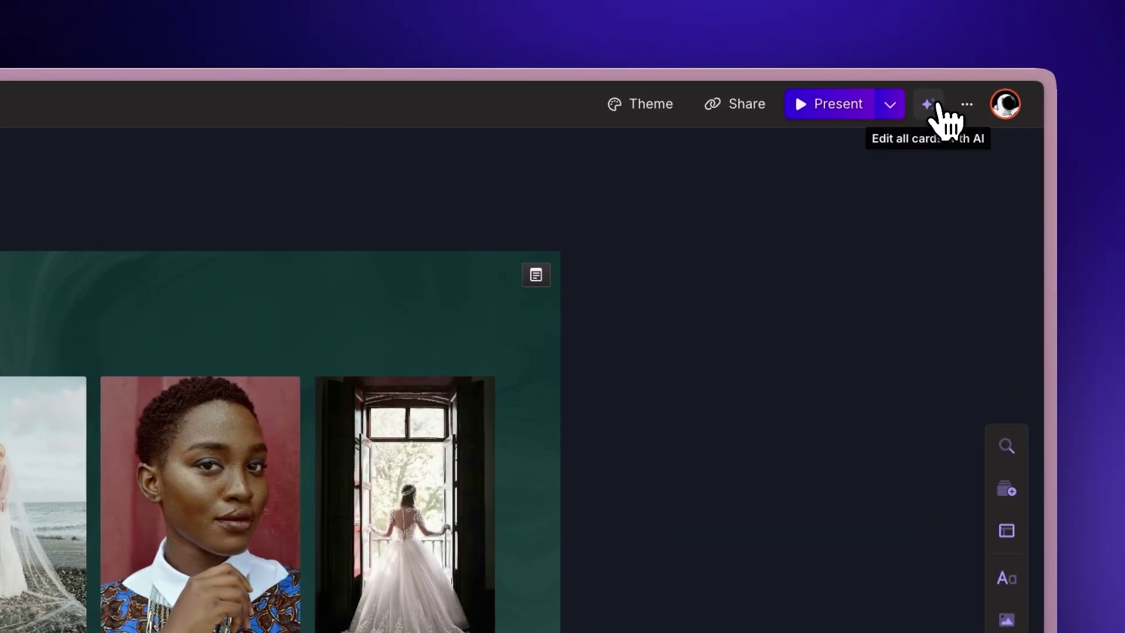
# Have AI try a different layout on the Samples of work card after exploring other AI edit menus.
pyautogui.click(932, 85)
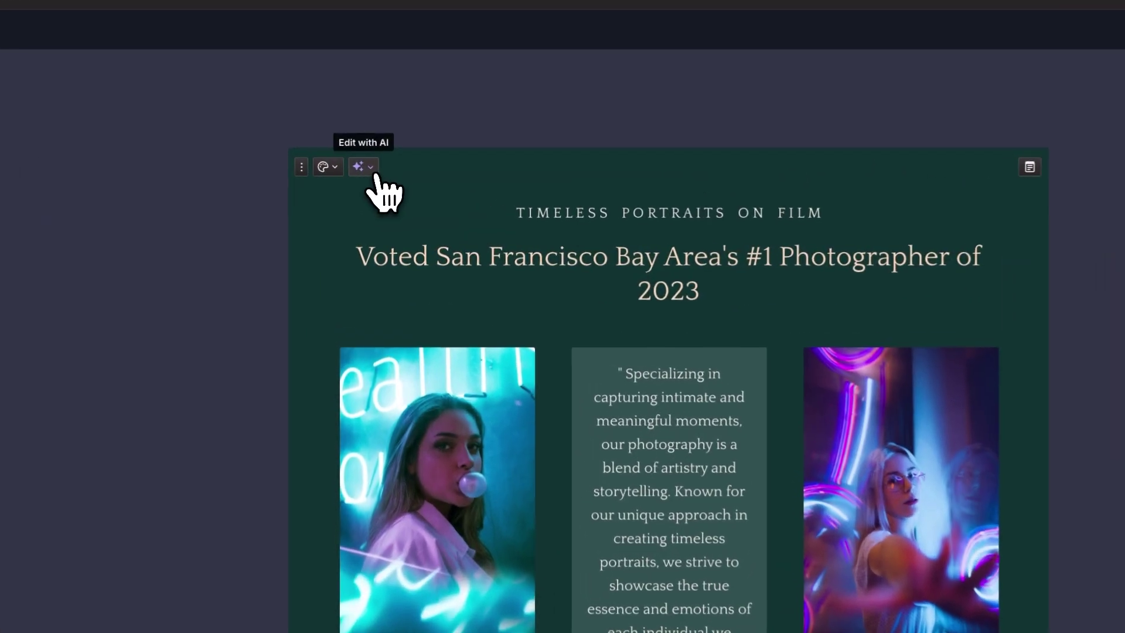
pyautogui.click(396, 172)
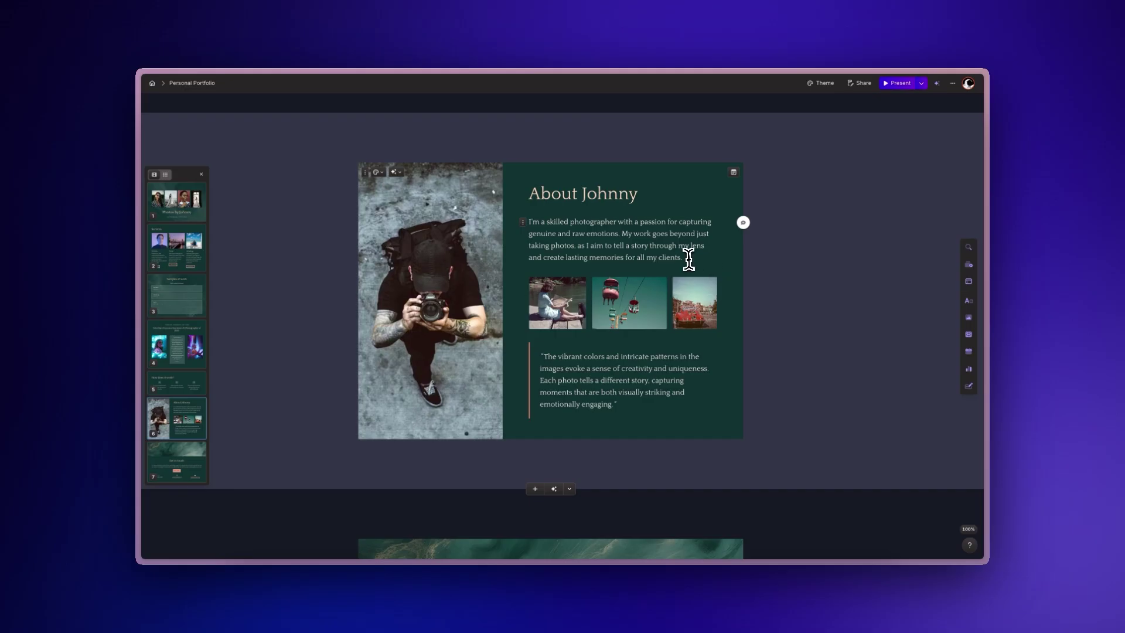
pyautogui.tripleClick(684, 257)
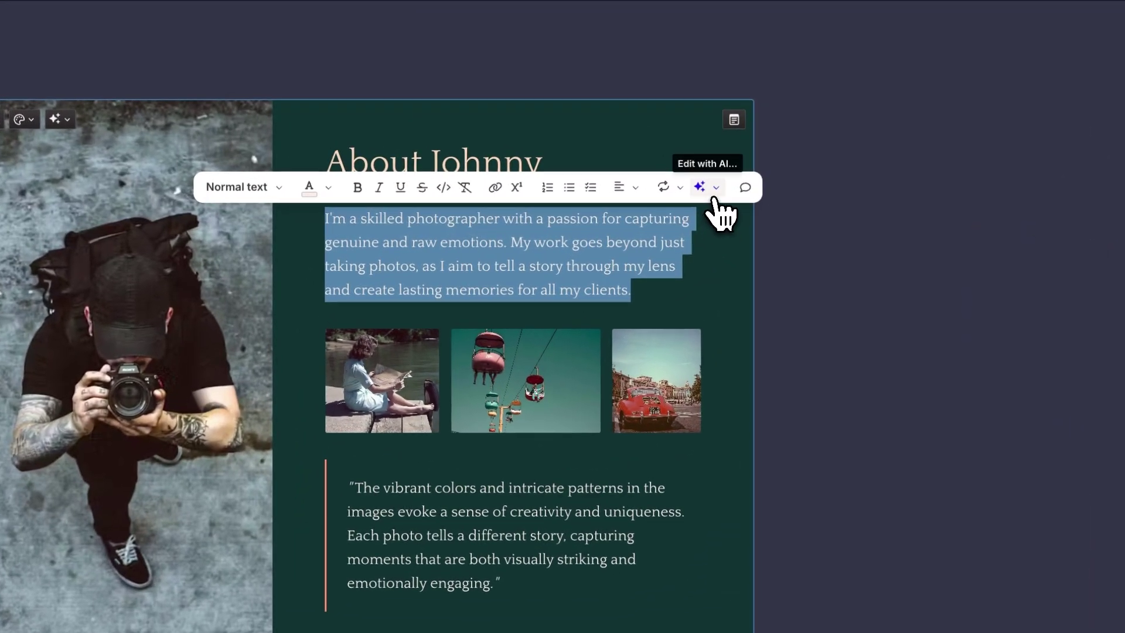
pyautogui.click(717, 187)
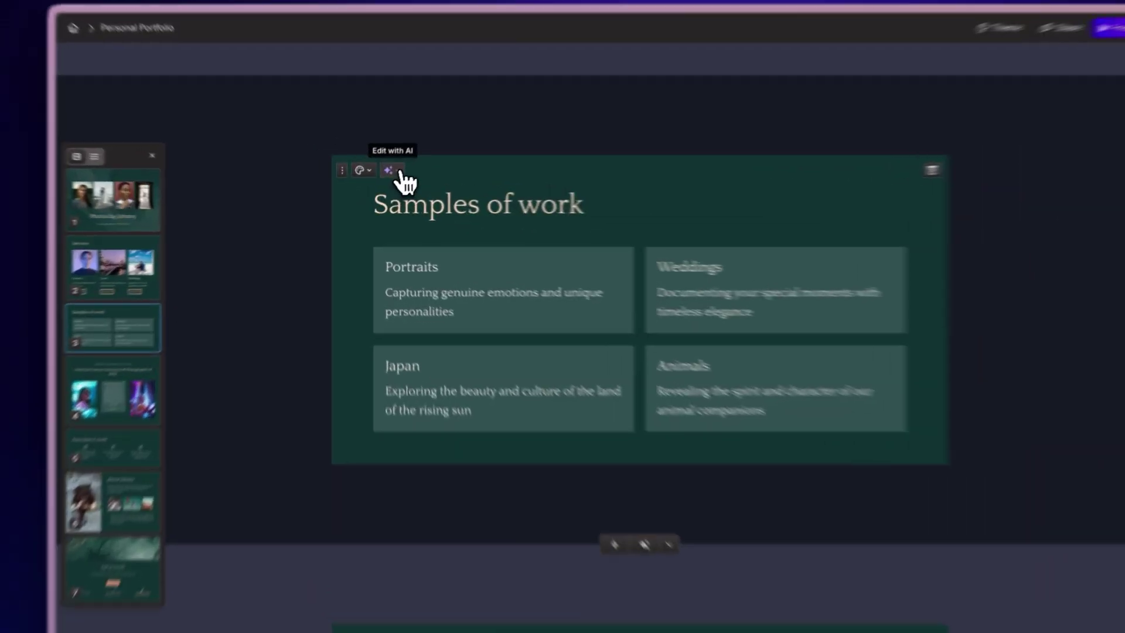
pyautogui.click(403, 180)
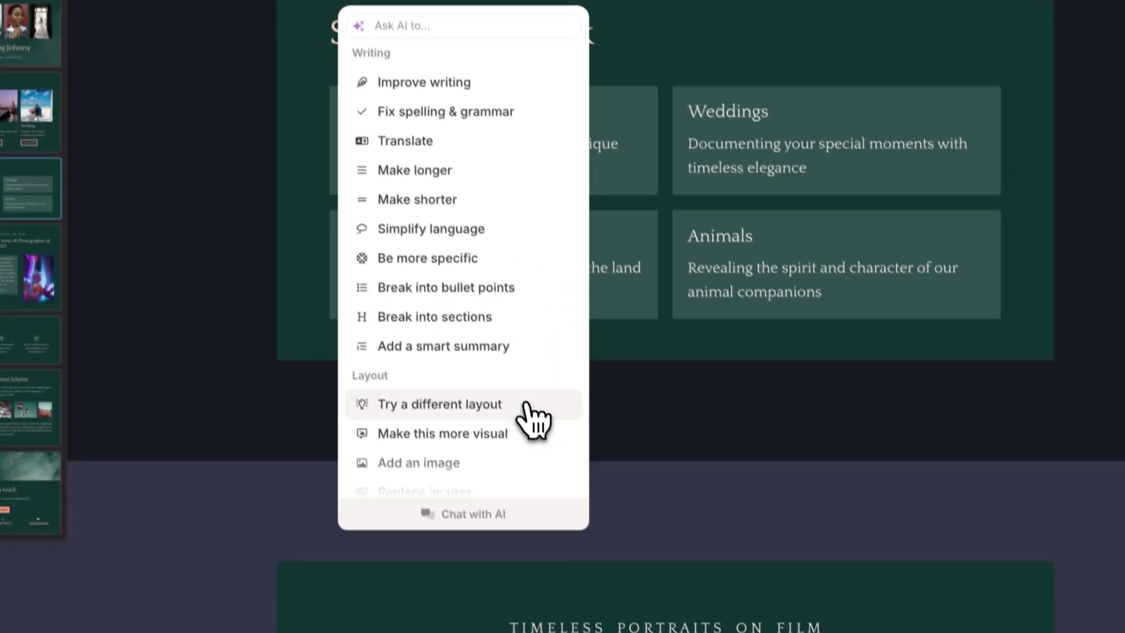
pyautogui.click(523, 402)
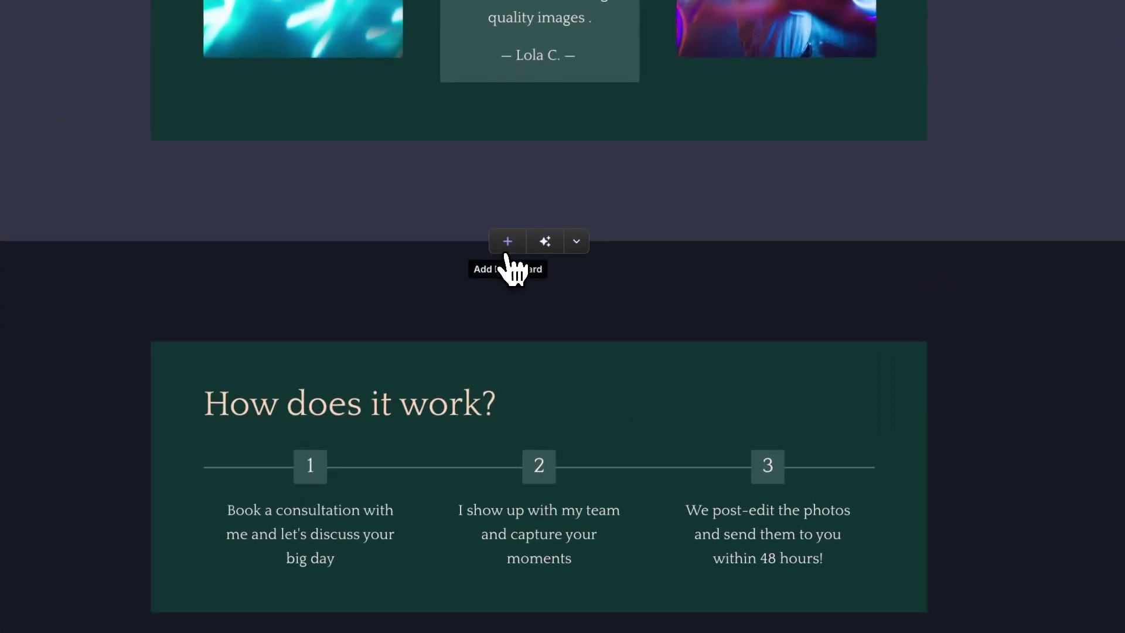
# Insert a blank card and drag Samples of work to follow the Services card.
pyautogui.click(506, 251)
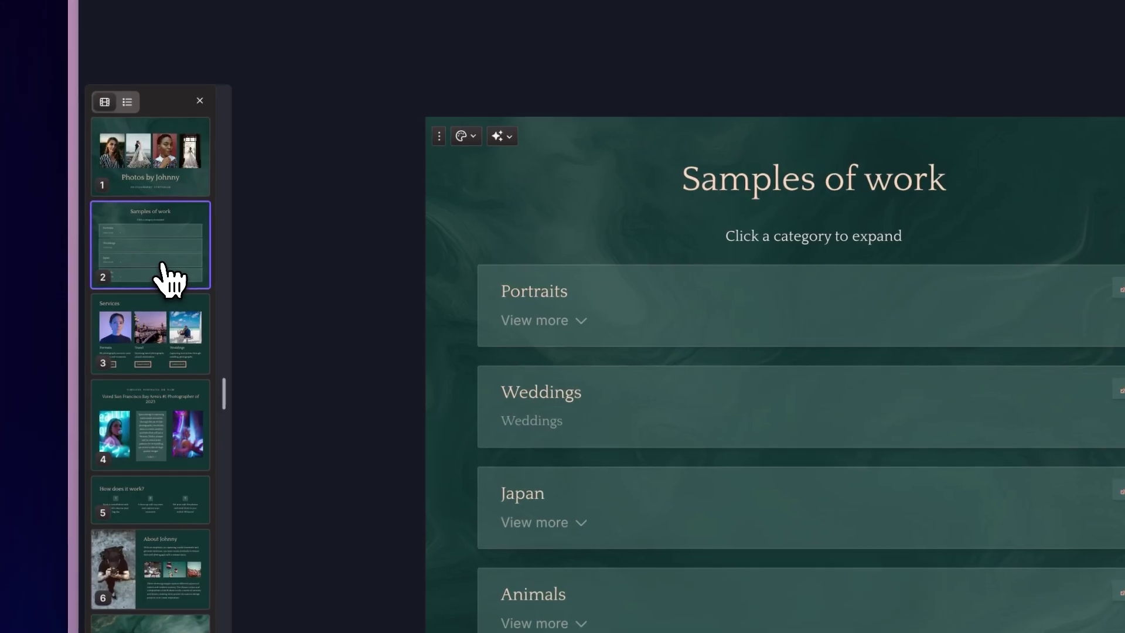
pyautogui.moveTo(160, 282); pyautogui.dragTo(167, 360)
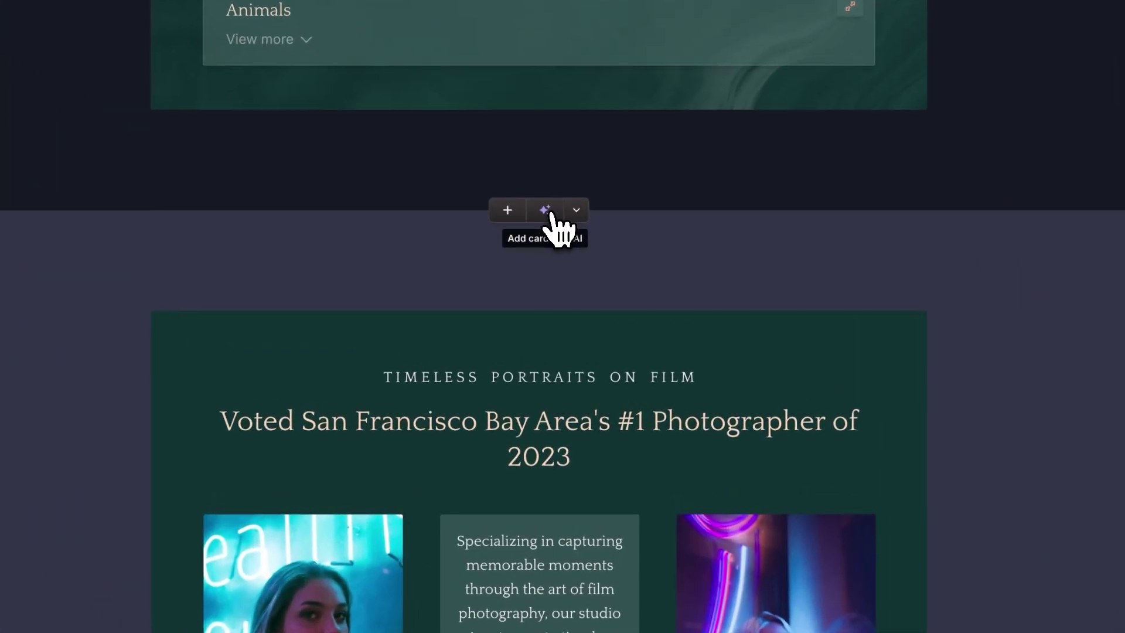
# Generate a new Pricing & Packages card with AI.
pyautogui.click(546, 211)
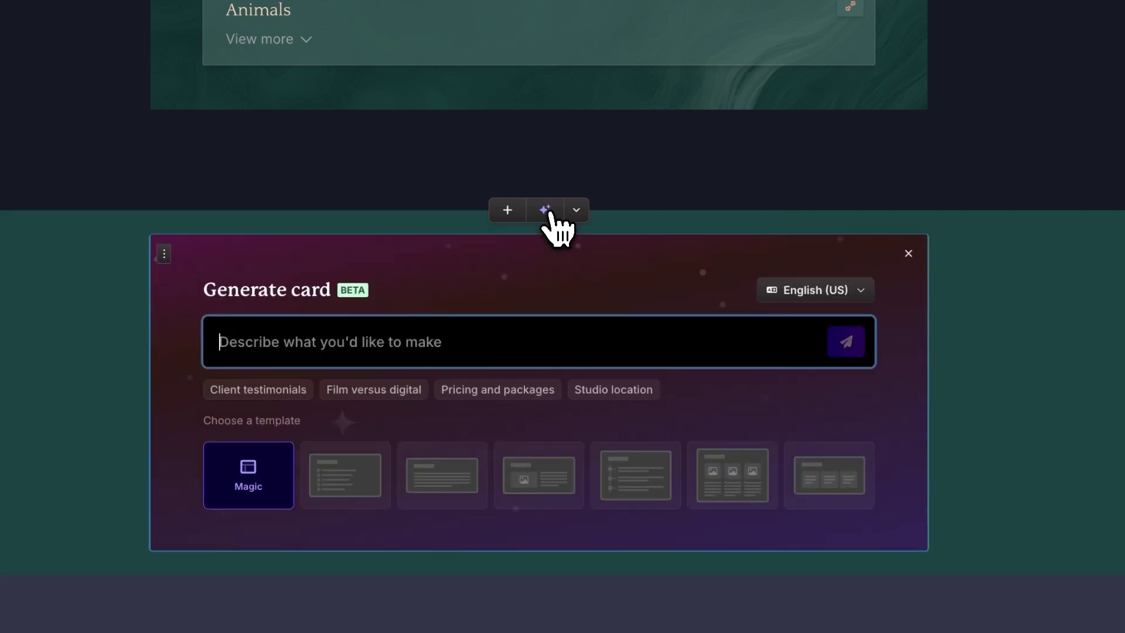
pyautogui.write('Pricing & Packages')
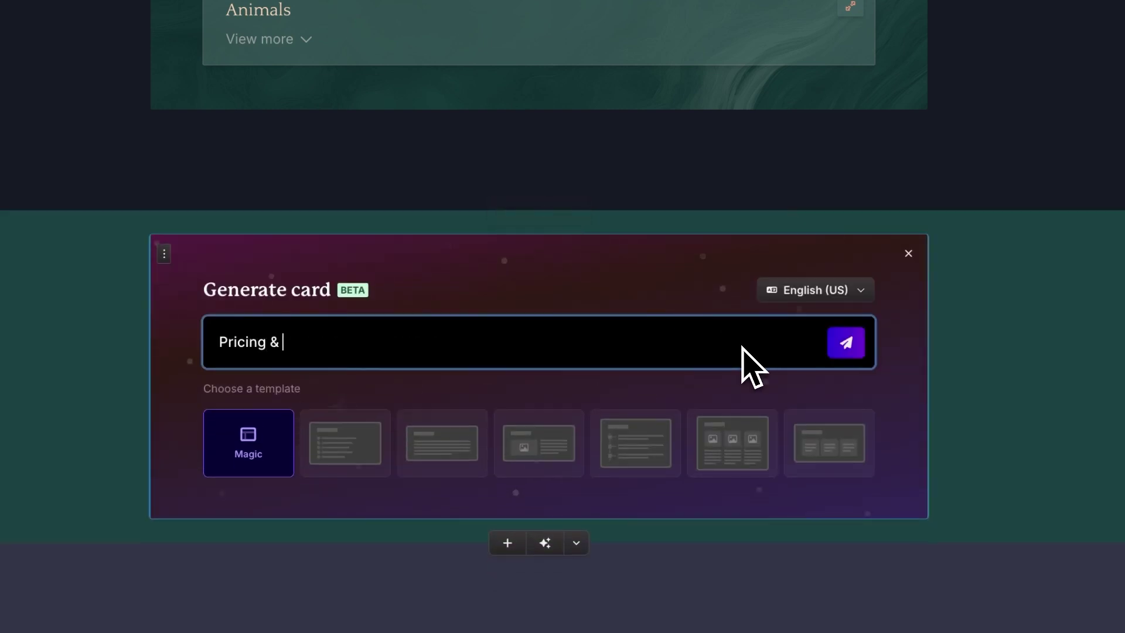
pyautogui.click(845, 343)
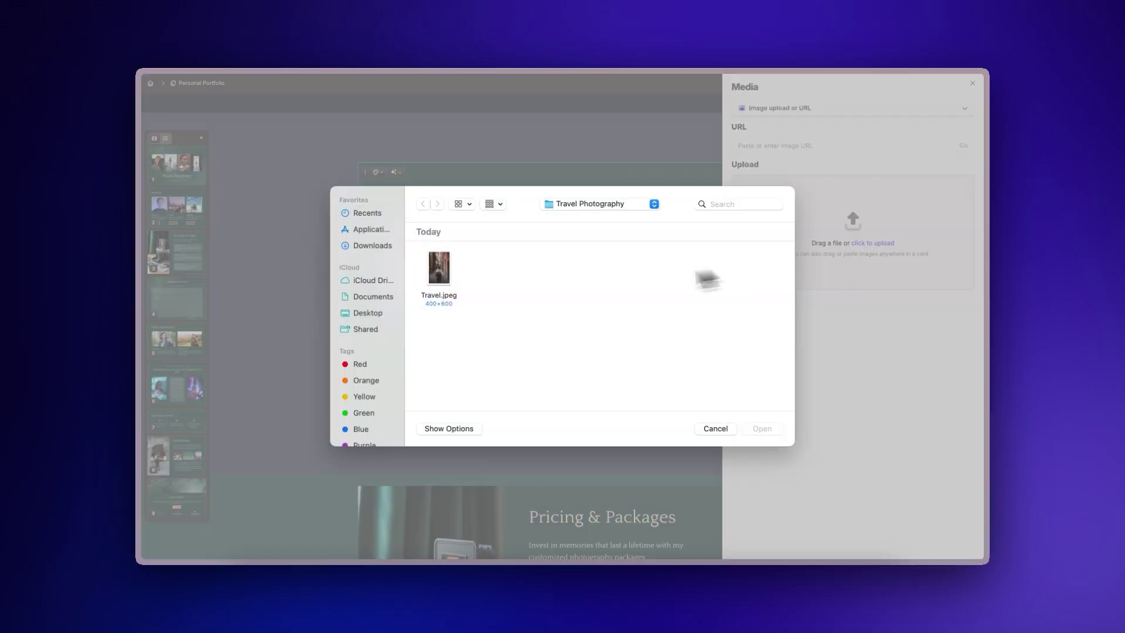
# Upload Travel.jpeg, then swap it for an AI-generated travel landscape image.
pyautogui.doubleClick(448, 297)
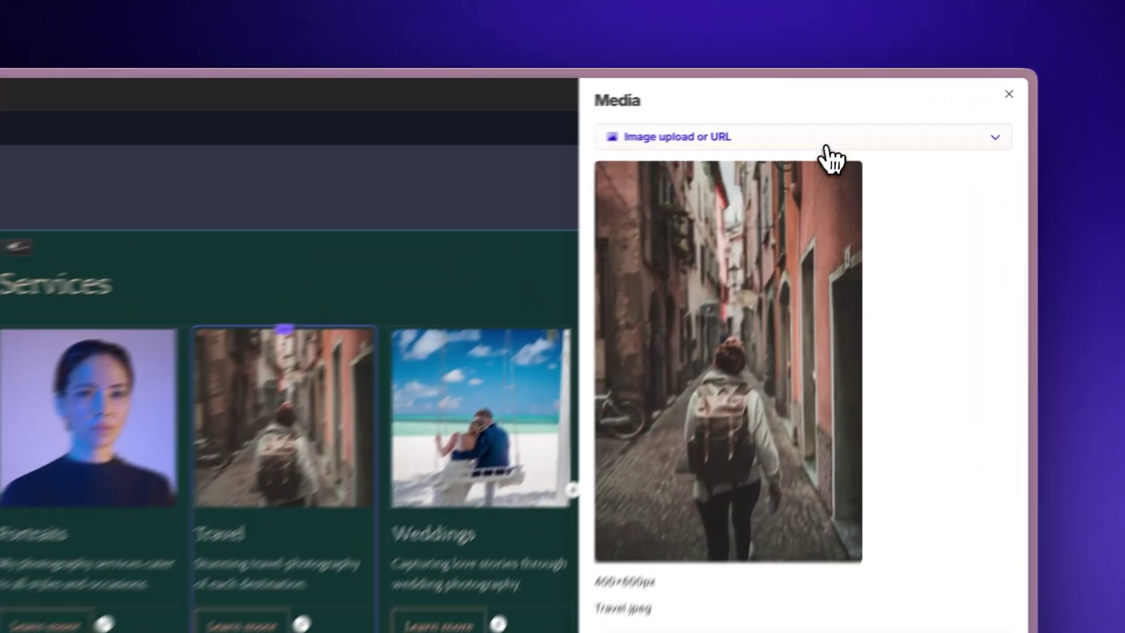
pyautogui.click(863, 109)
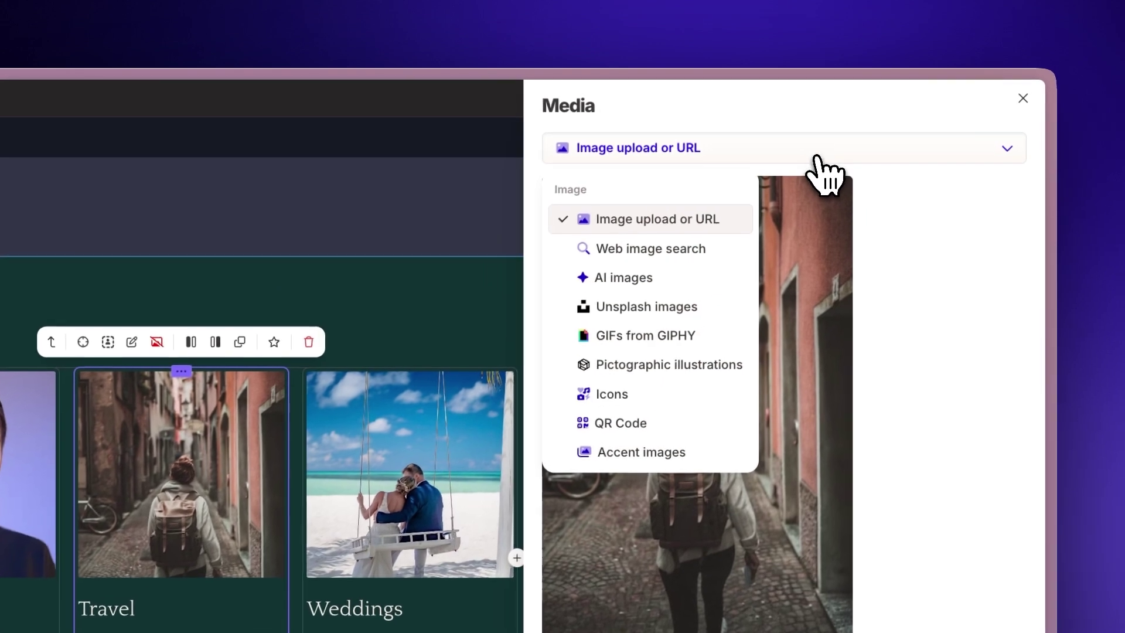
pyautogui.click(703, 279)
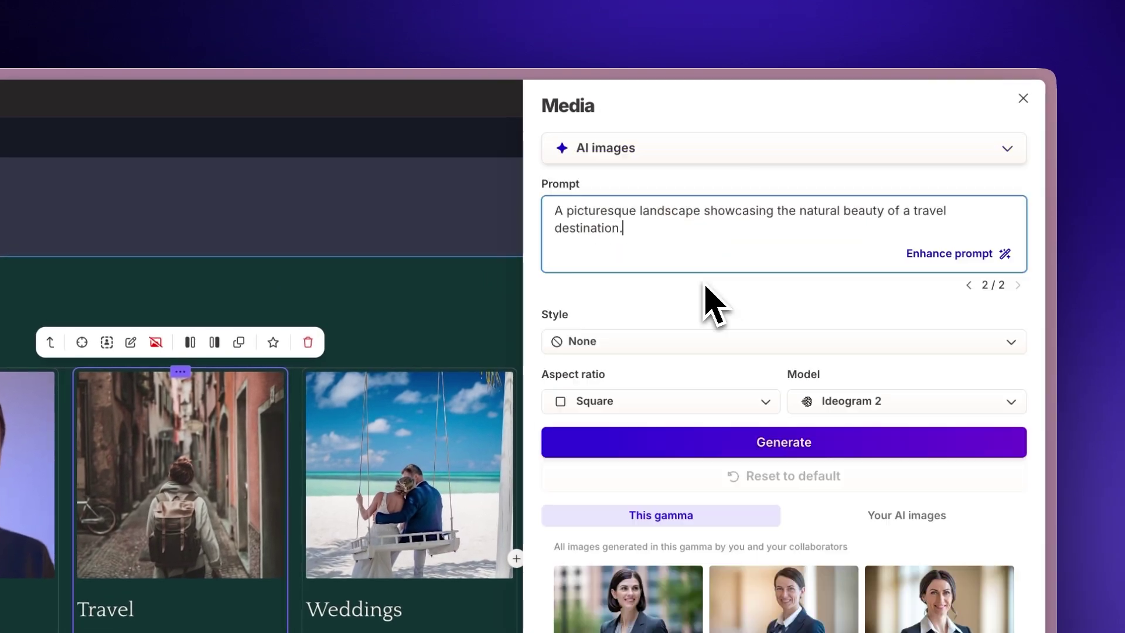
pyautogui.click(803, 457)
pyautogui.press('Escape')
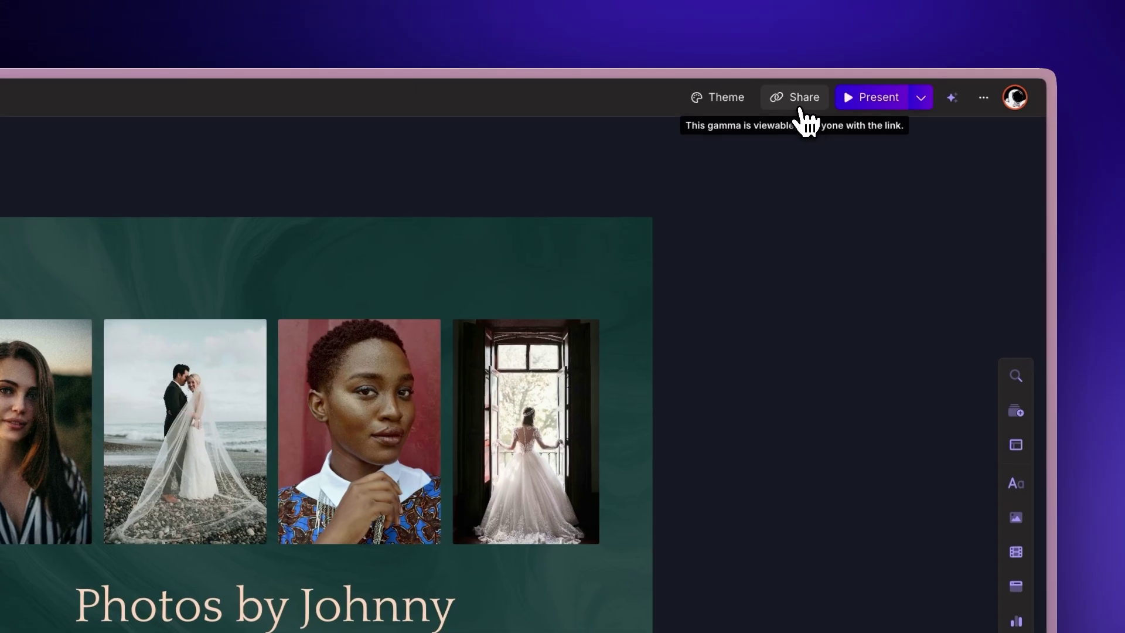
pyautogui.click(802, 108)
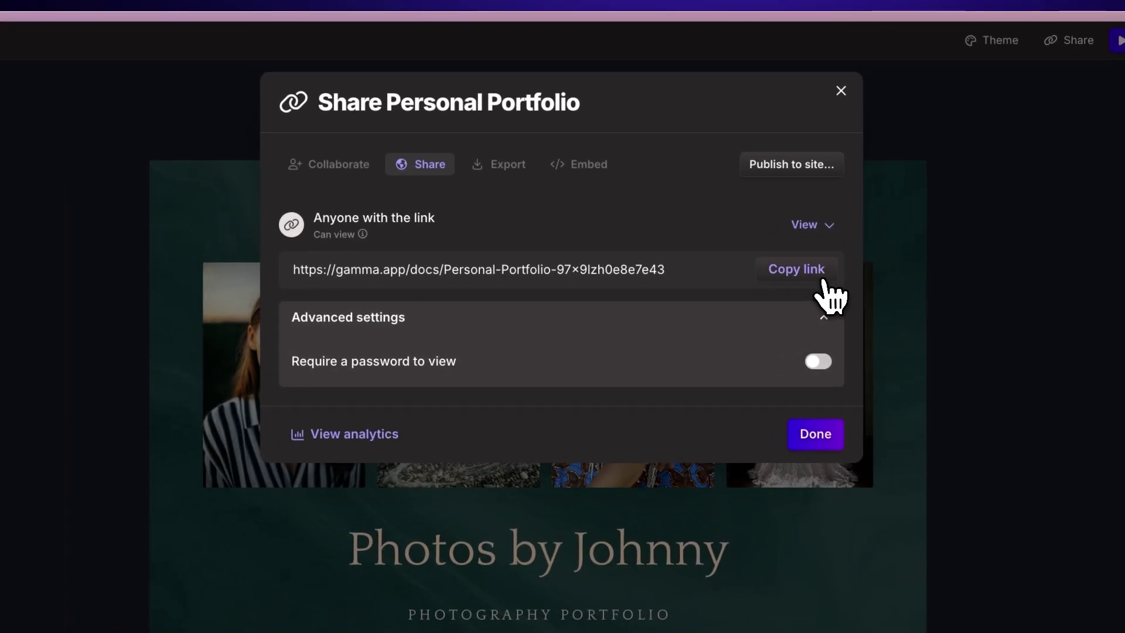
pyautogui.click(825, 282)
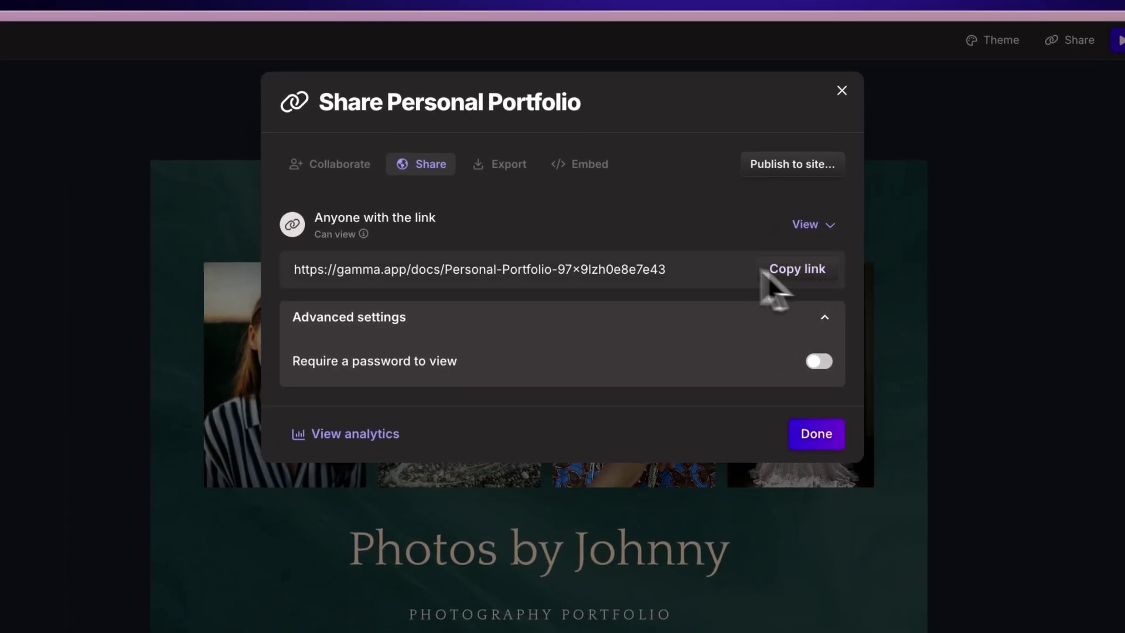
pyautogui.click(510, 174)
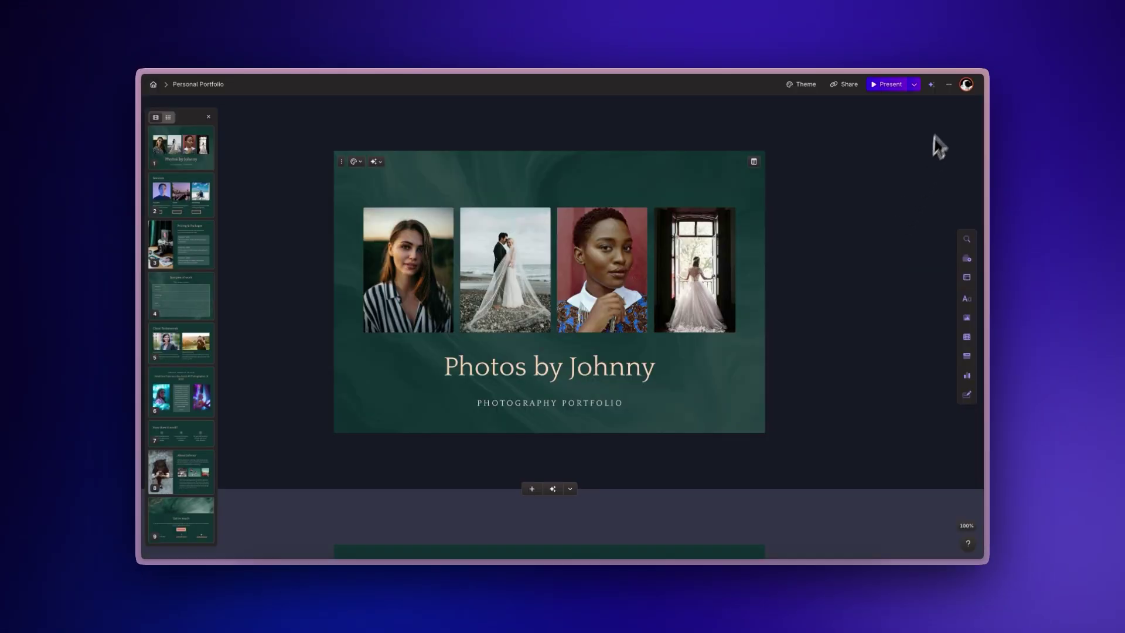
# Convert the portfolio into a website via Publish to site and publish it live.
pyautogui.click(948, 84)
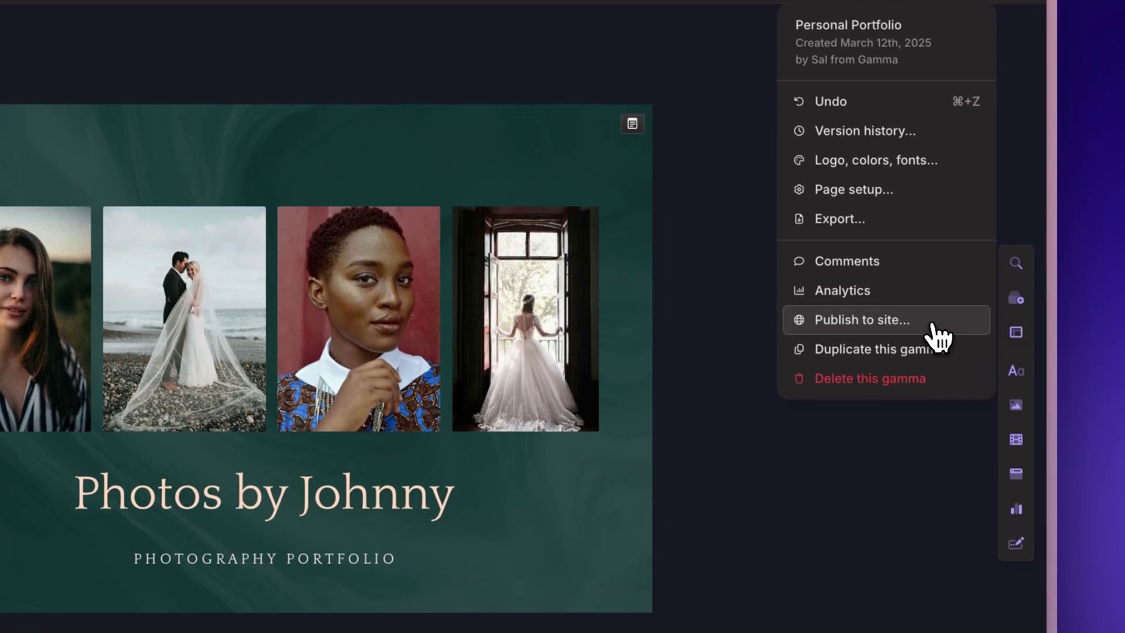
pyautogui.click(937, 337)
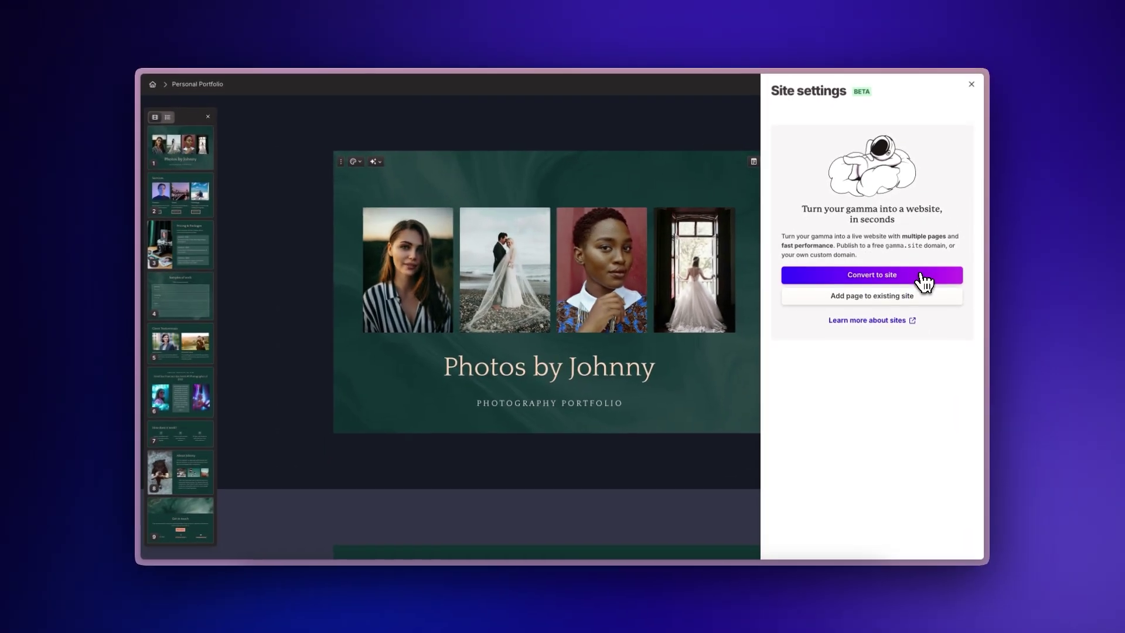
pyautogui.click(921, 276)
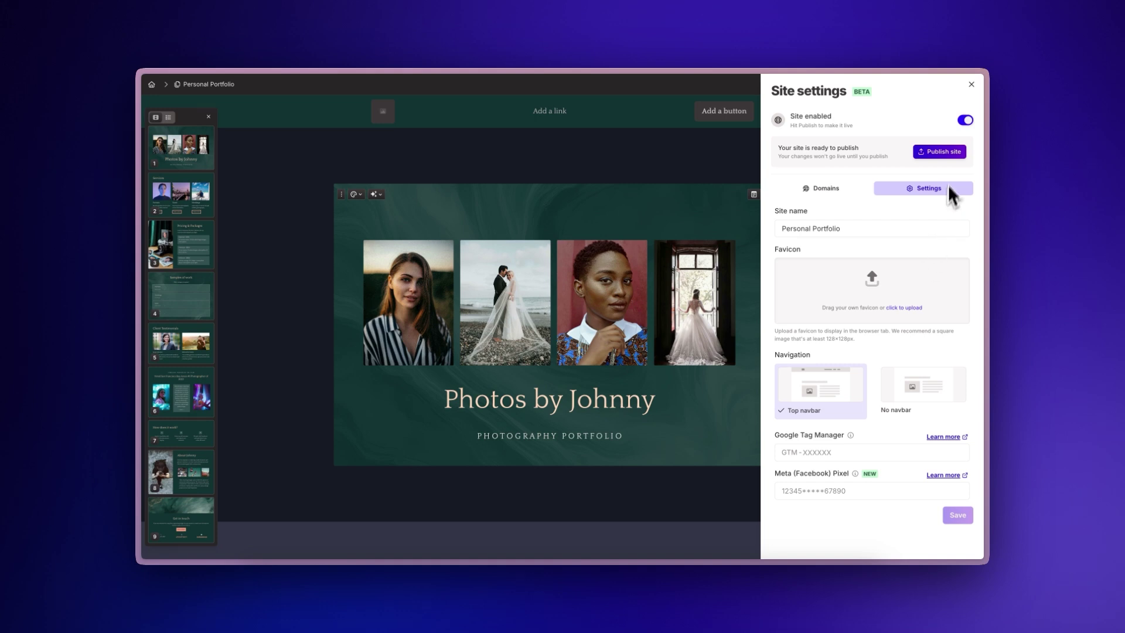
pyautogui.click(939, 151)
pyautogui.click(971, 84)
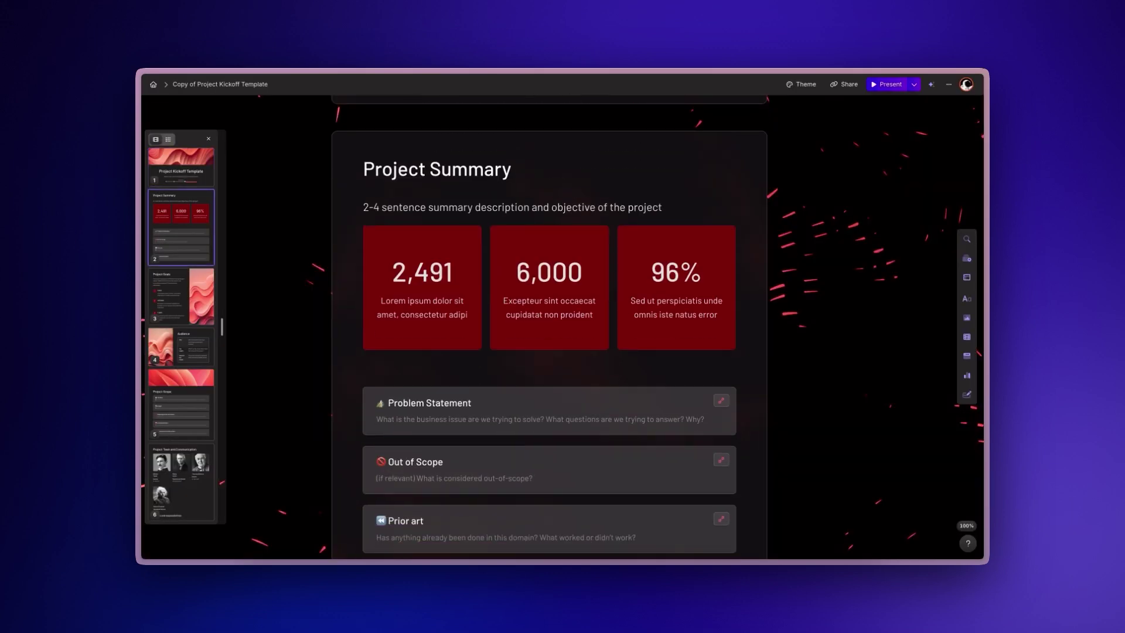
pyautogui.scroll(-2, 550, 352)
pyautogui.scroll(-3, 549, 352)
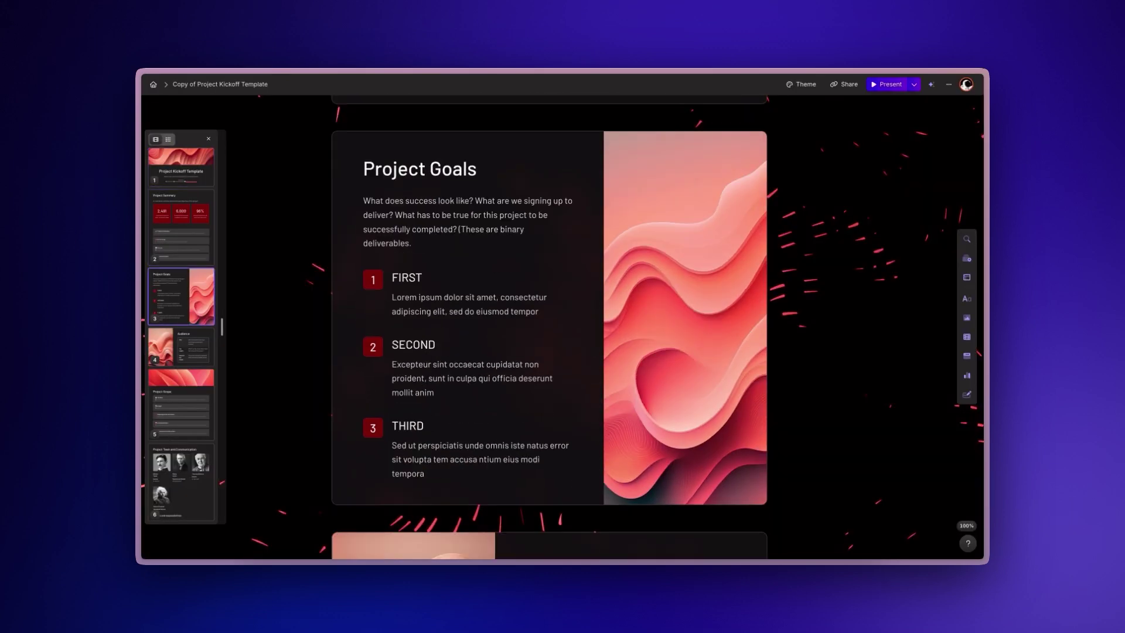